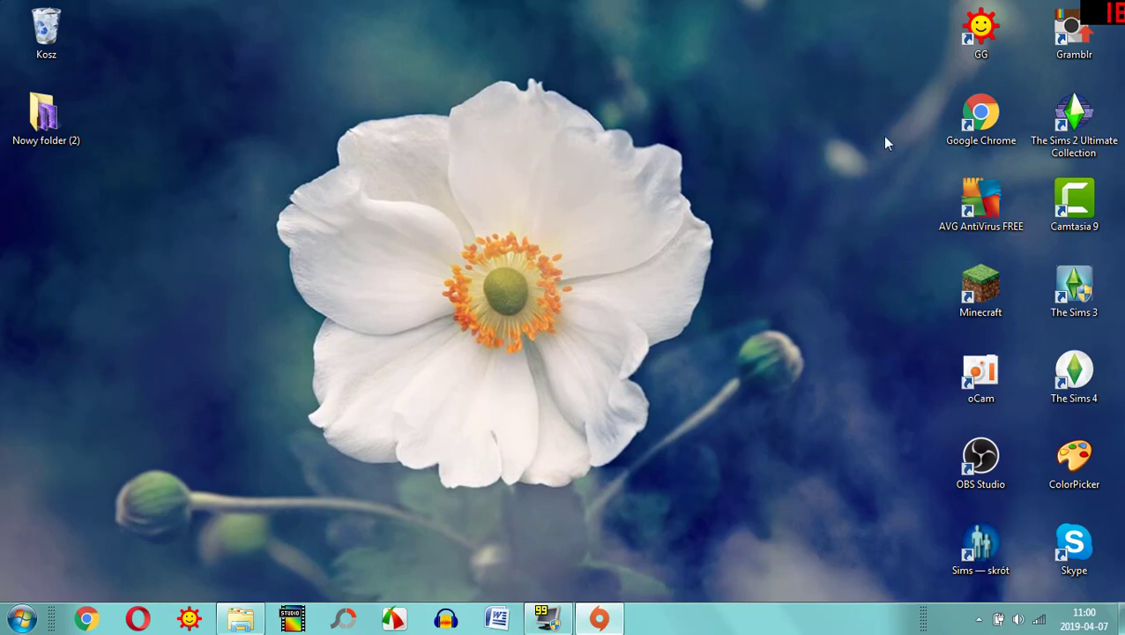
Open the compatibility troubleshooter for the The Sims 2 Ultimate Collection shortcut and close it without choosing an option
{"action": "right_click", "coordinate": [1082, 131]}
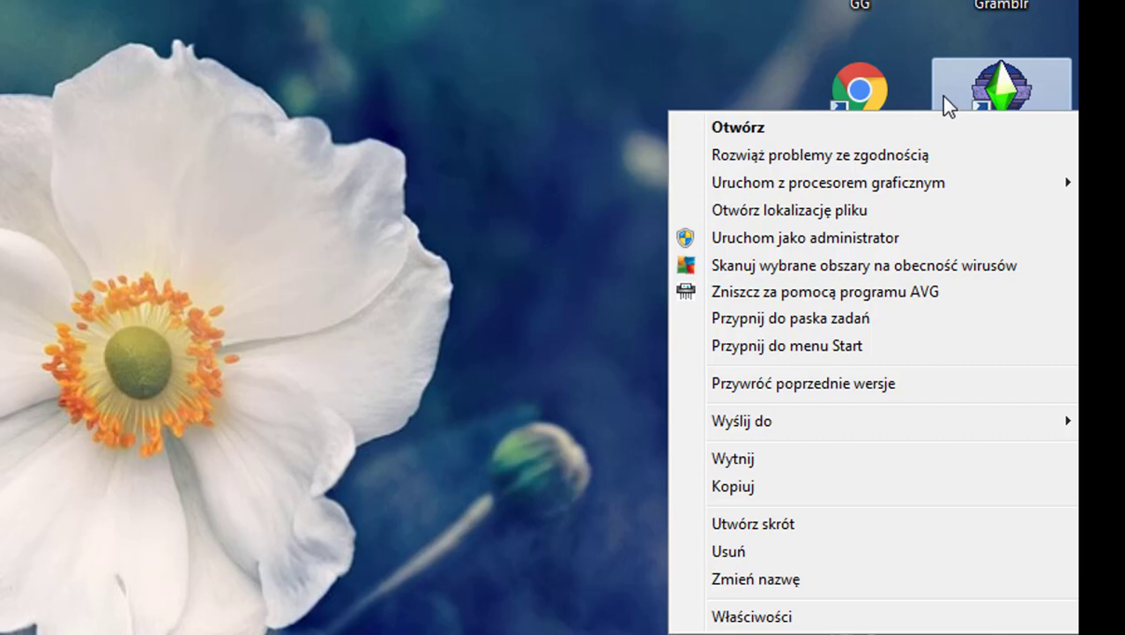
{"action": "left_click", "coordinate": [837, 156]}
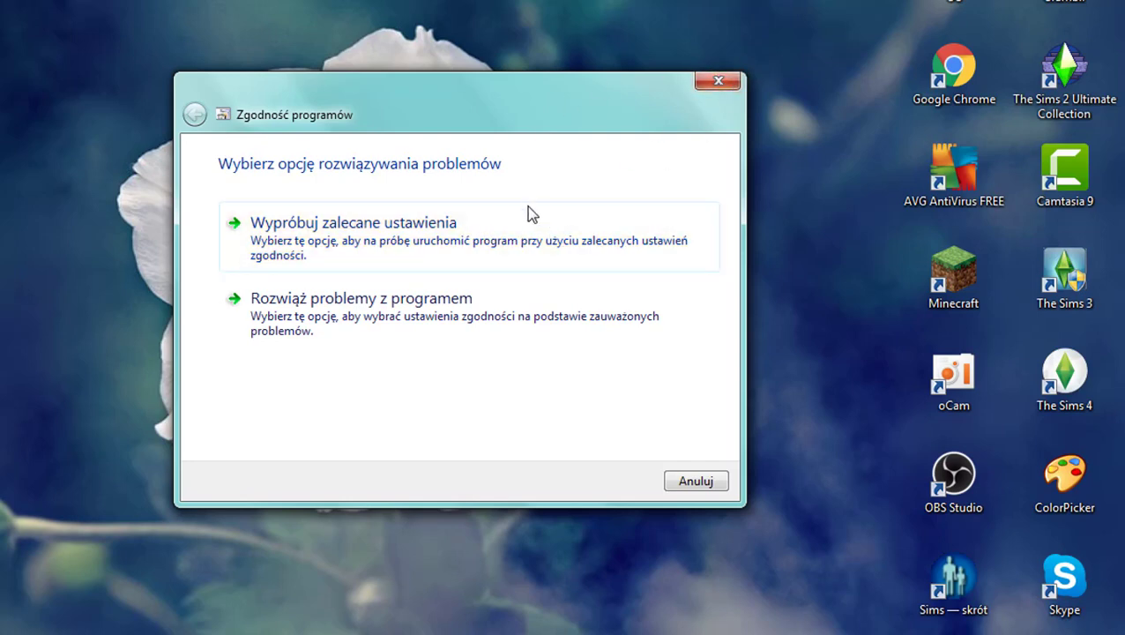
{"action": "left_click", "coordinate": [718, 84]}
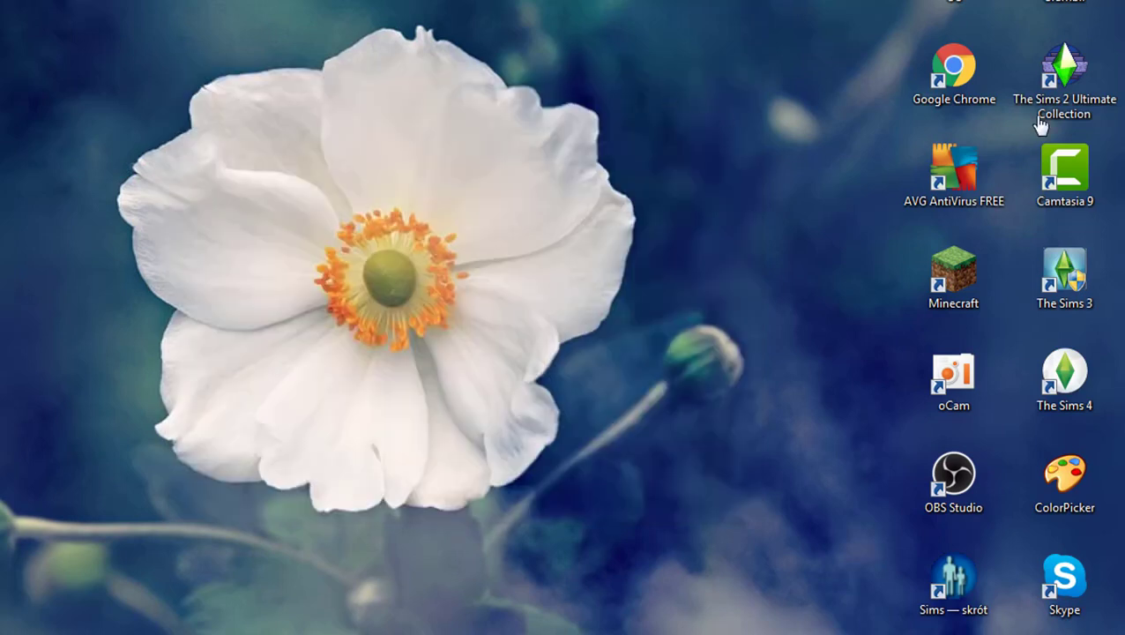
Turn on compatibility mode for Windows XP (Service Pack 3) in the The Sims 2 Ultimate Collection shortcut's properties
{"action": "right_click", "coordinate": [1080, 92]}
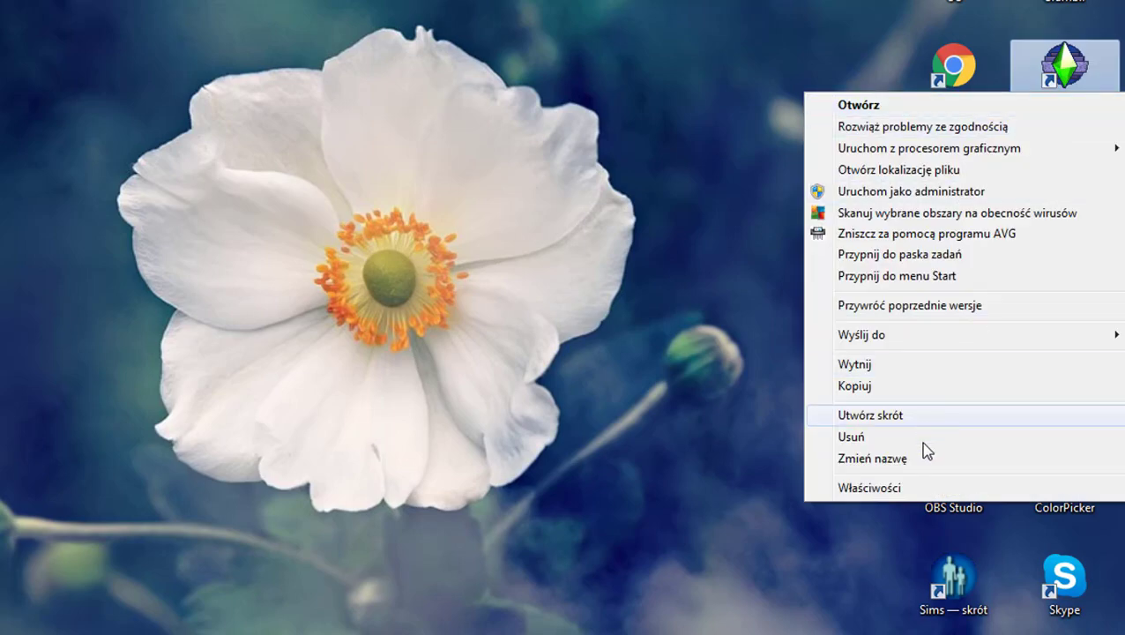
{"action": "left_click", "coordinate": [895, 490]}
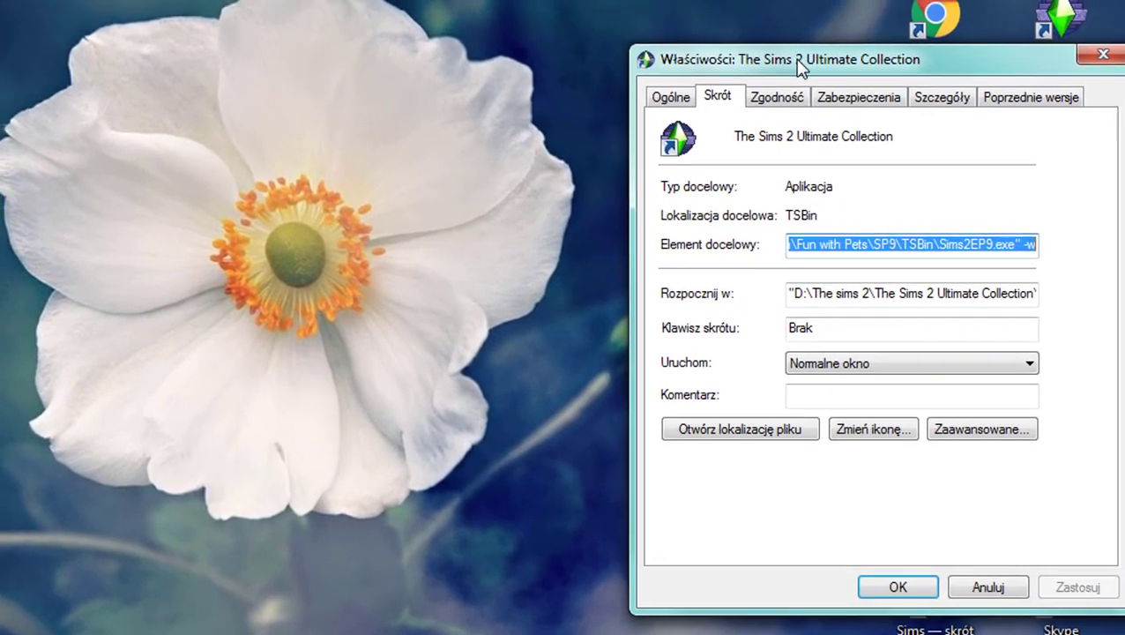
{"action": "left_click_drag", "start_coordinate": [798, 69], "coordinate": [320, 0]}
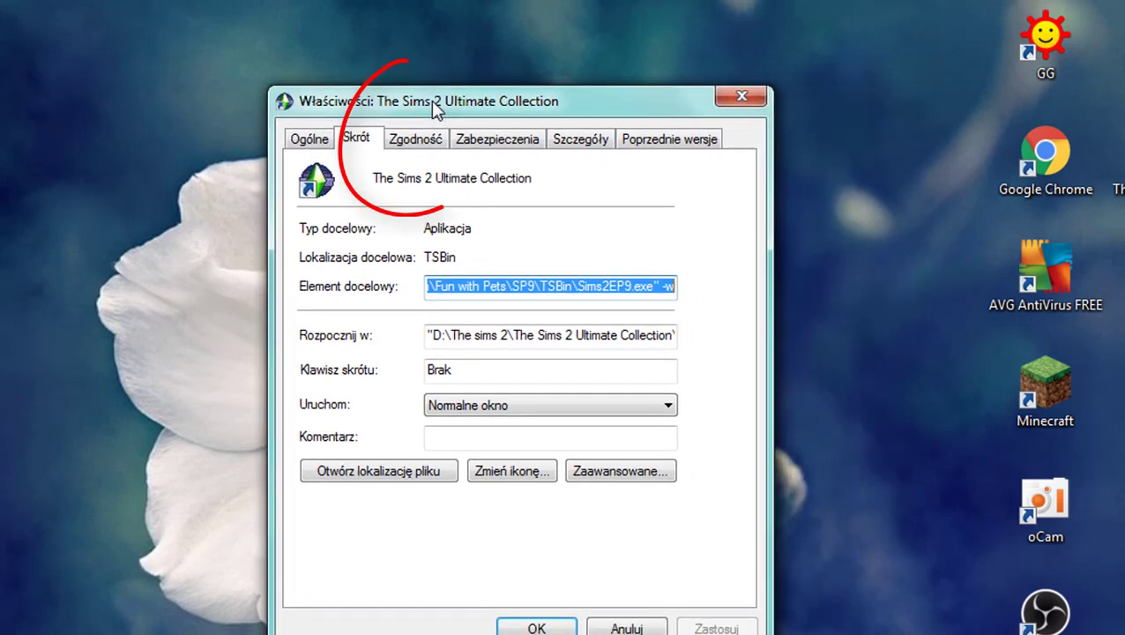
{"action": "left_click", "coordinate": [409, 145]}
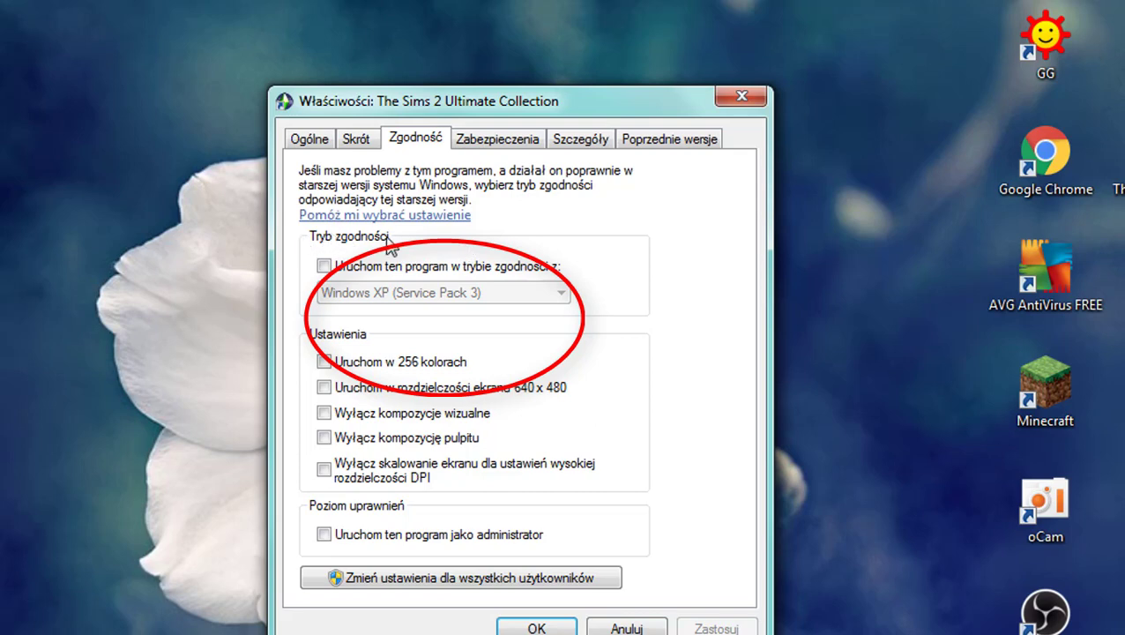
{"action": "left_click", "coordinate": [325, 267]}
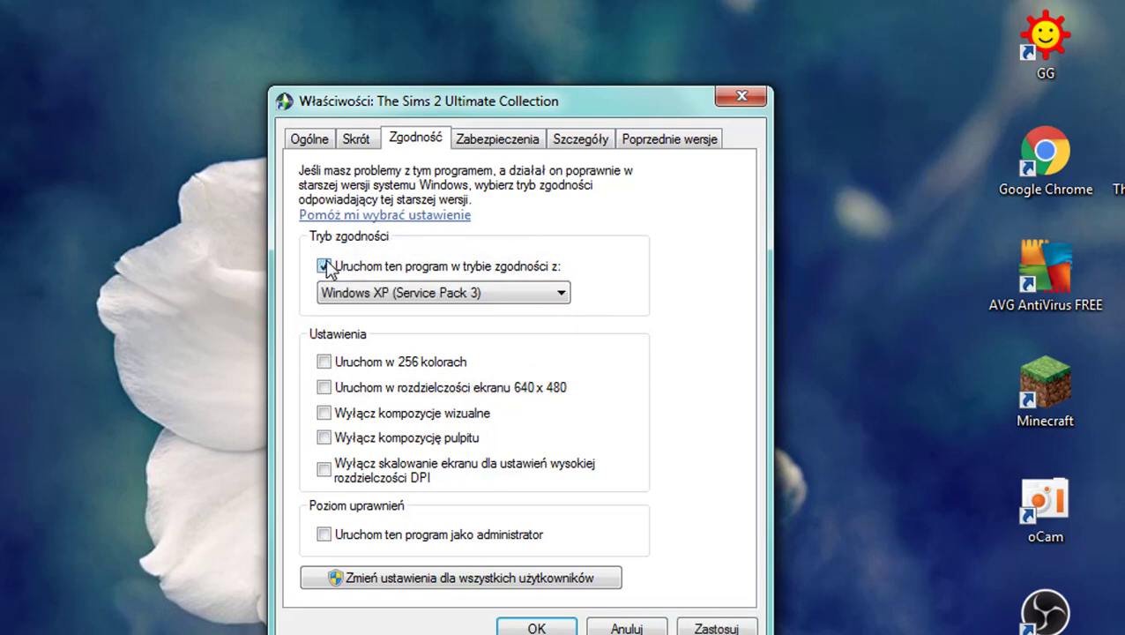
Check the list of Windows versions offered, switch compatibility mode off again and close the properties without applying
{"action": "left_click", "coordinate": [534, 294]}
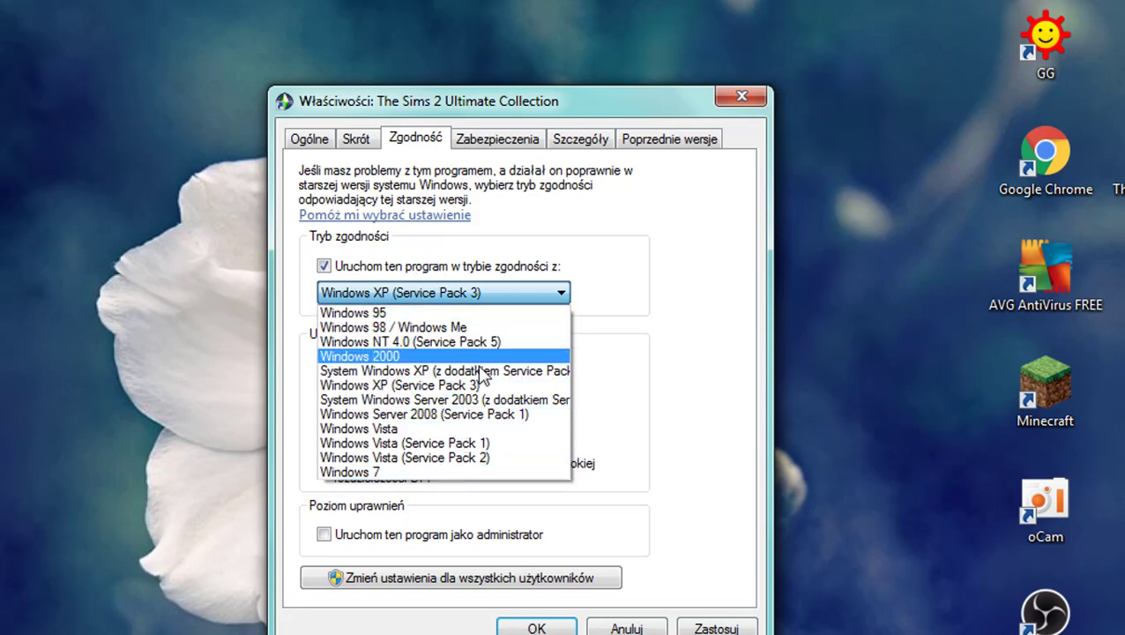
{"action": "left_click", "coordinate": [410, 272]}
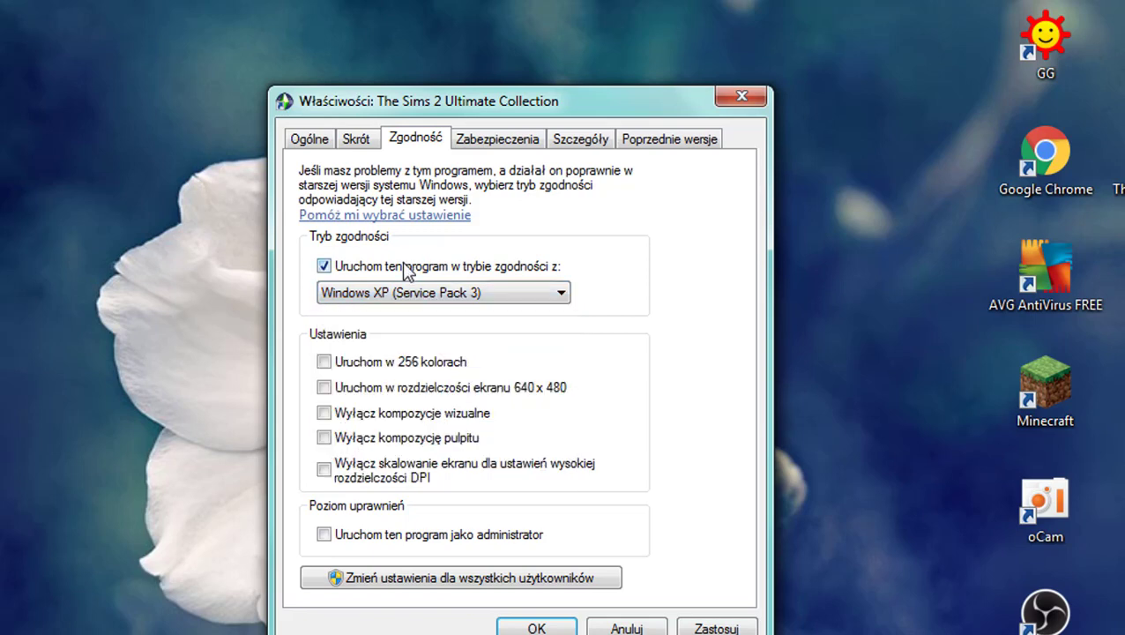
{"action": "left_click", "coordinate": [412, 272]}
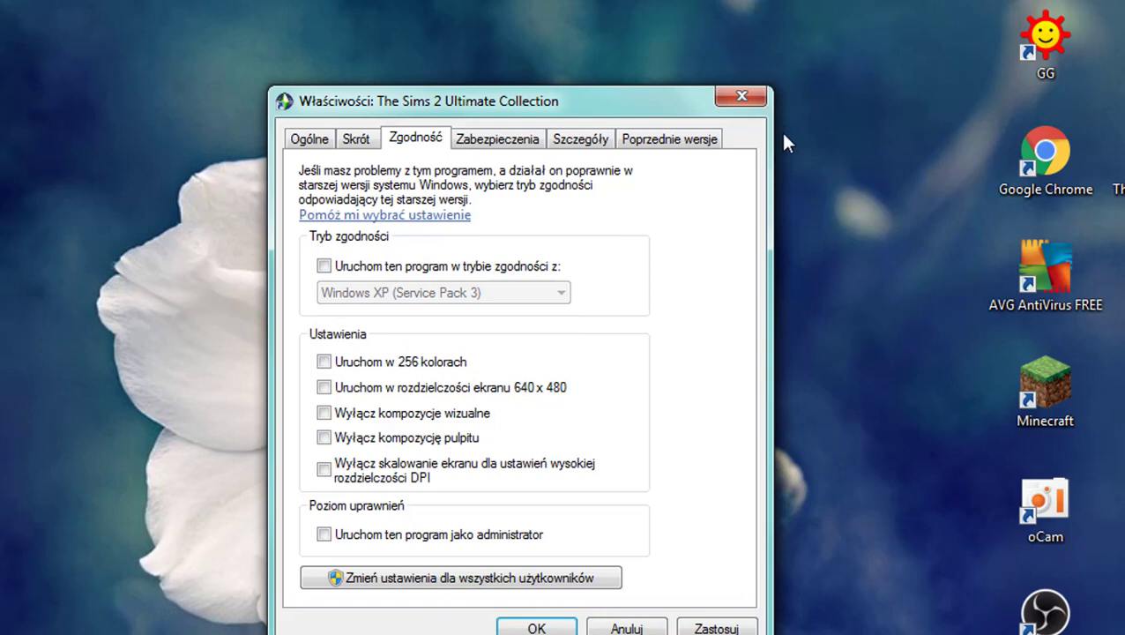
{"action": "left_click", "coordinate": [742, 97]}
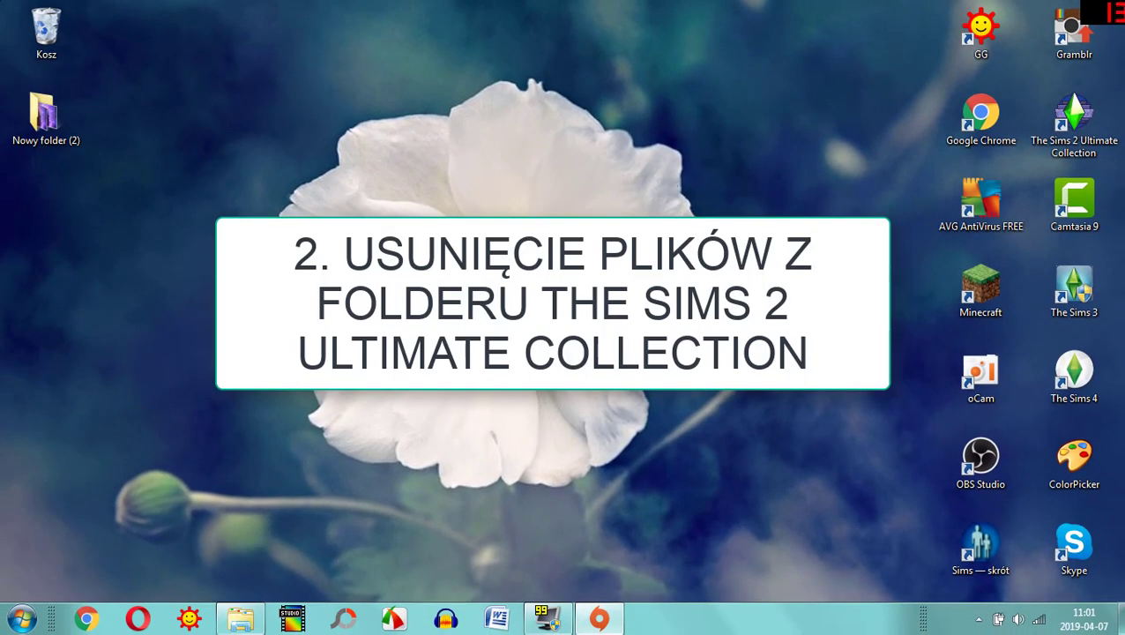
Delete Accessory.cache and Groups.cache from the The Sims 2 Ultimate Collection folder in Windows Explorer
{"action": "left_click", "coordinate": [244, 621]}
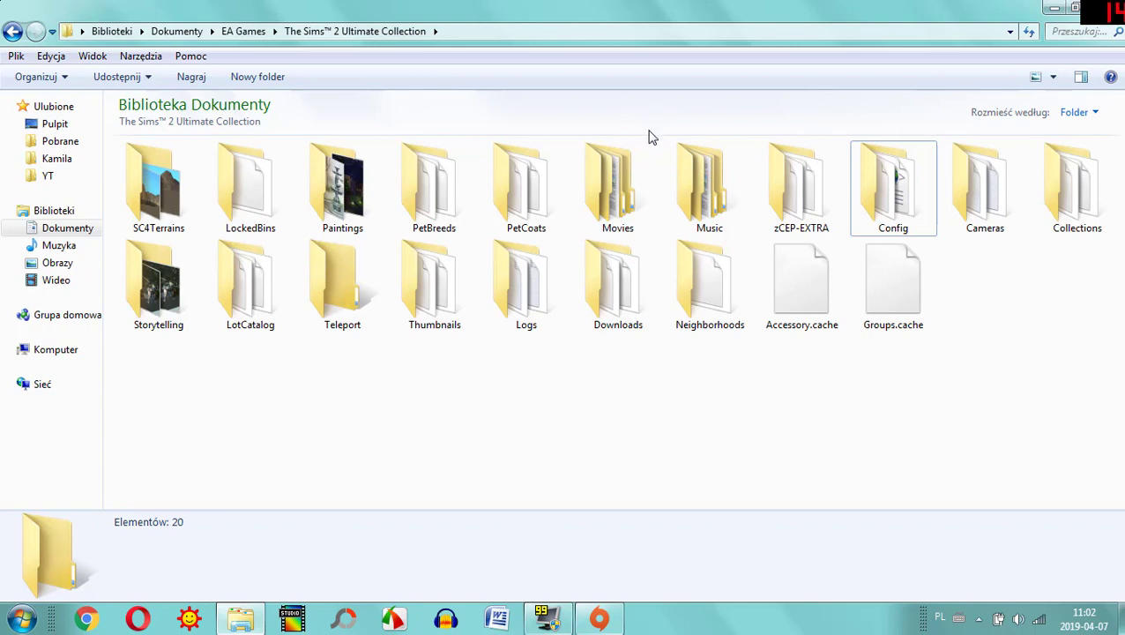
{"action": "left_click", "coordinate": [691, 173]}
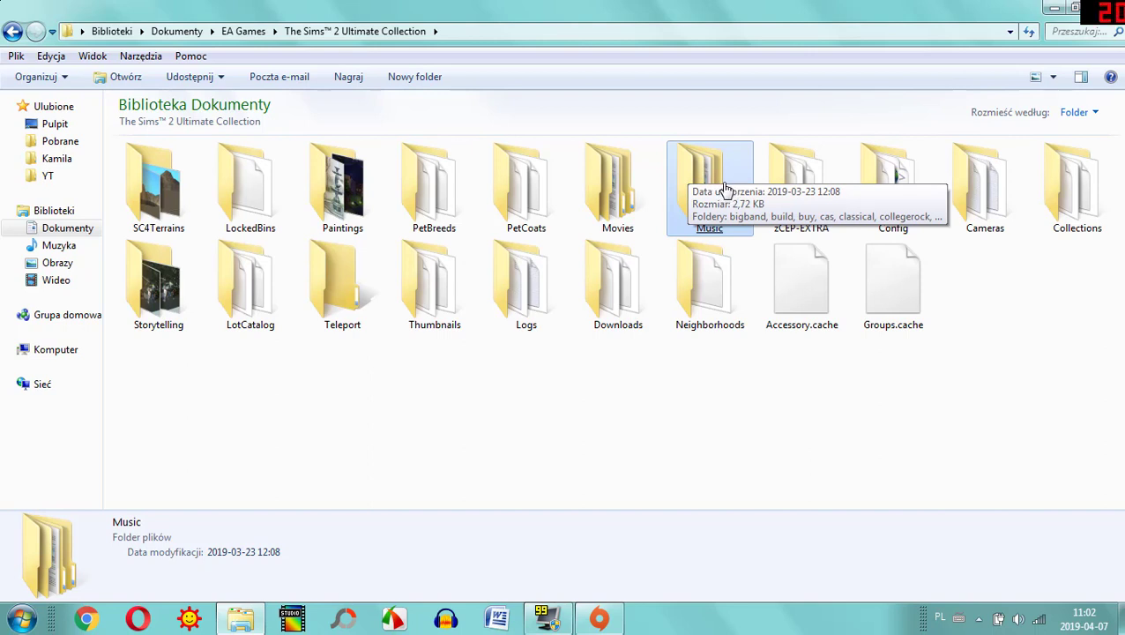
{"action": "left_click", "coordinate": [974, 298]}
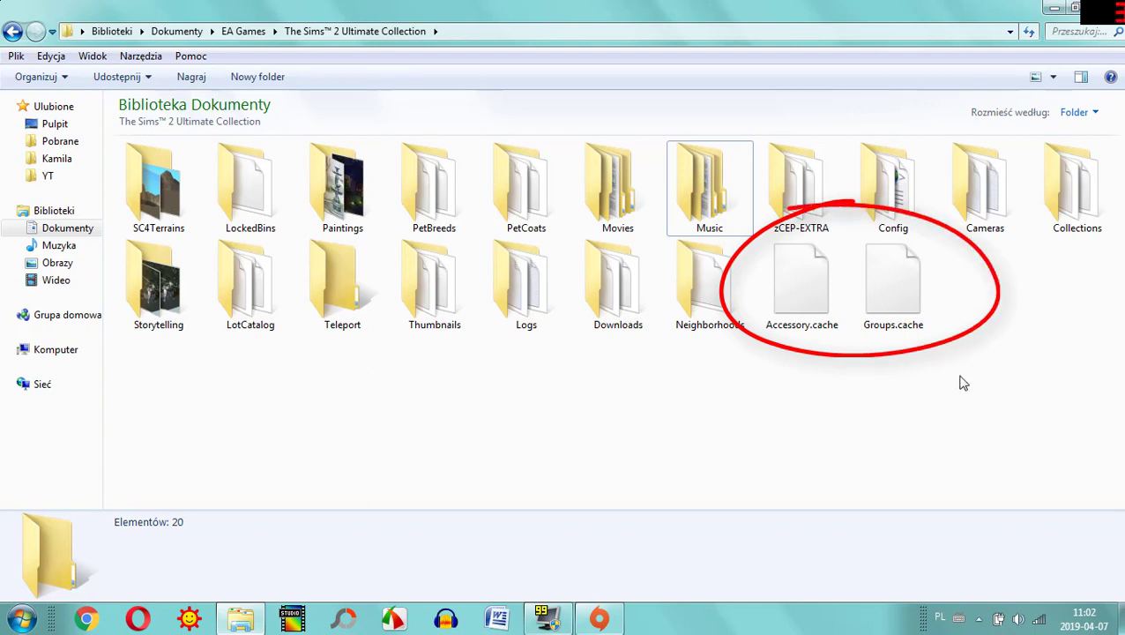
{"action": "left_click_drag", "start_coordinate": [788, 370], "coordinate": [944, 258]}
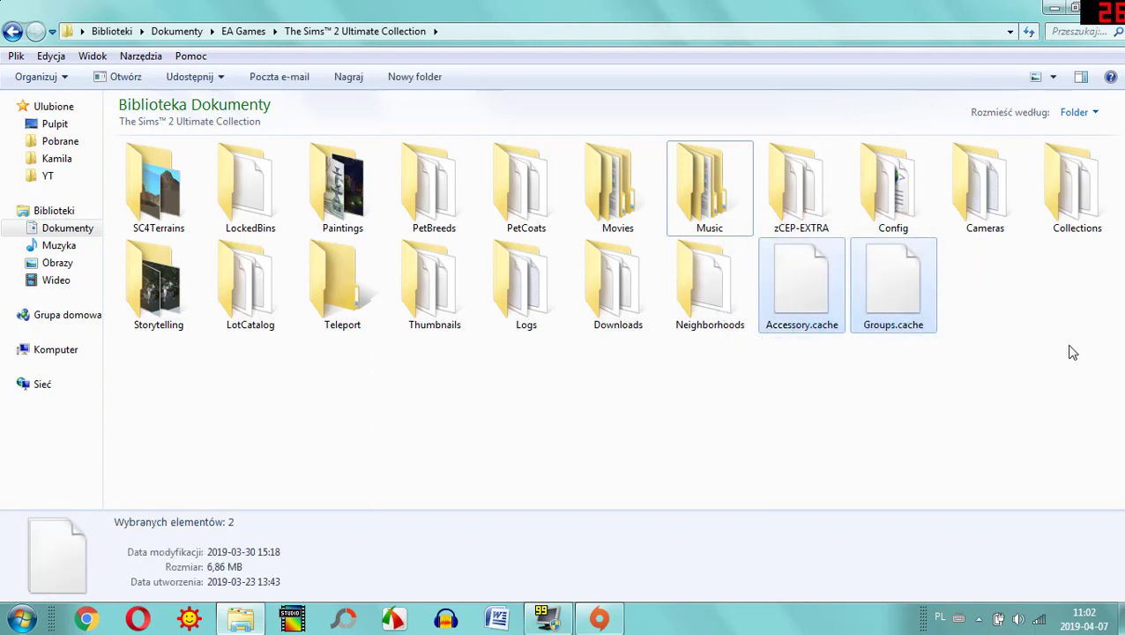
{"action": "key", "text": "Delete"}
{"action": "key", "text": "Return"}
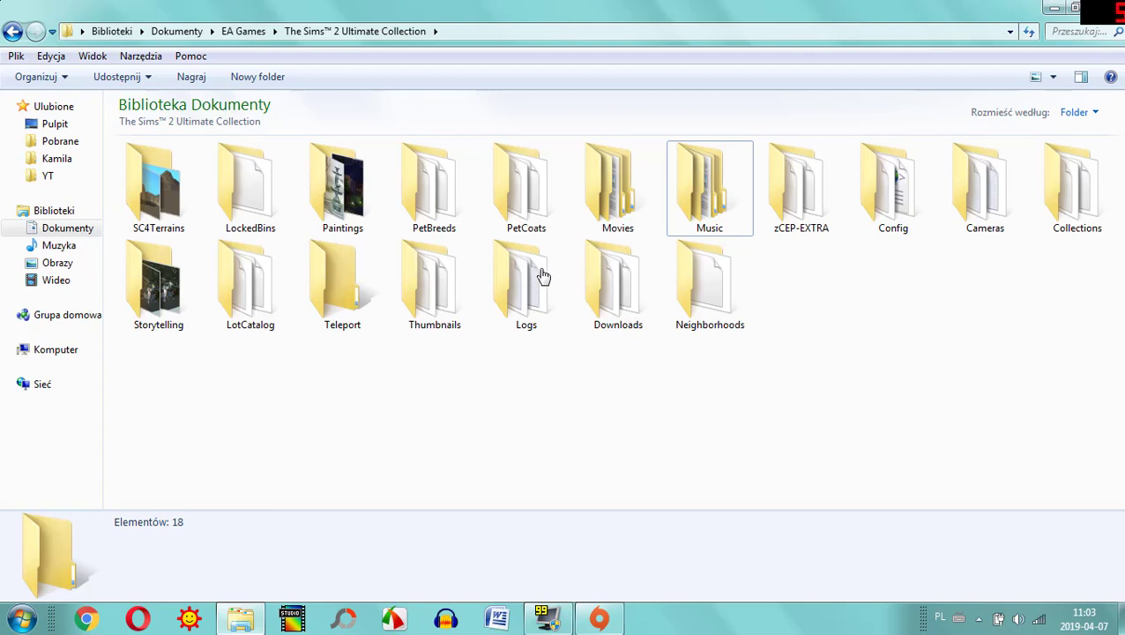
{"action": "left_click", "coordinate": [181, 158]}
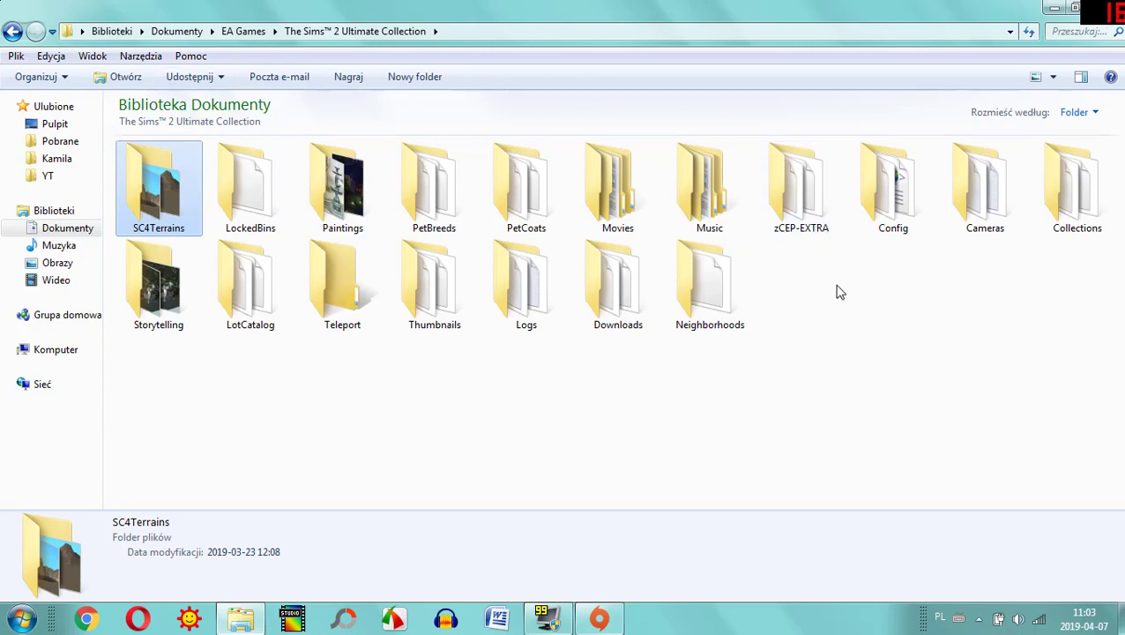
{"action": "left_click", "coordinate": [803, 290]}
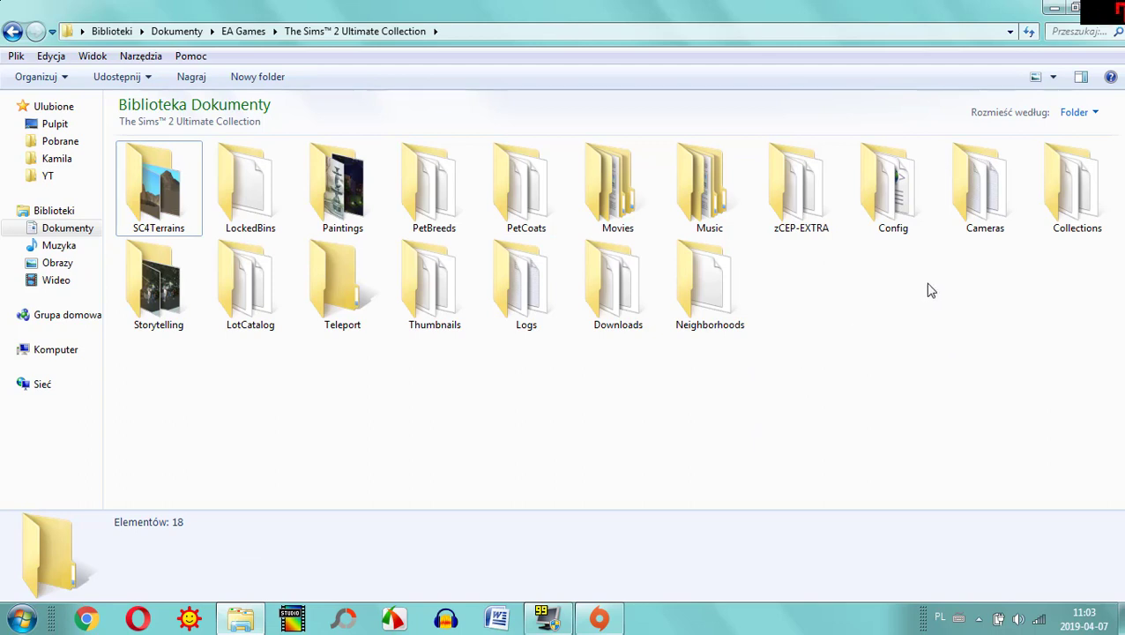
{"action": "left_click_drag", "start_coordinate": [806, 388], "coordinate": [1083, 252]}
{"action": "double_click", "coordinate": [269, 9]}
{"action": "double_click", "coordinate": [553, 11]}
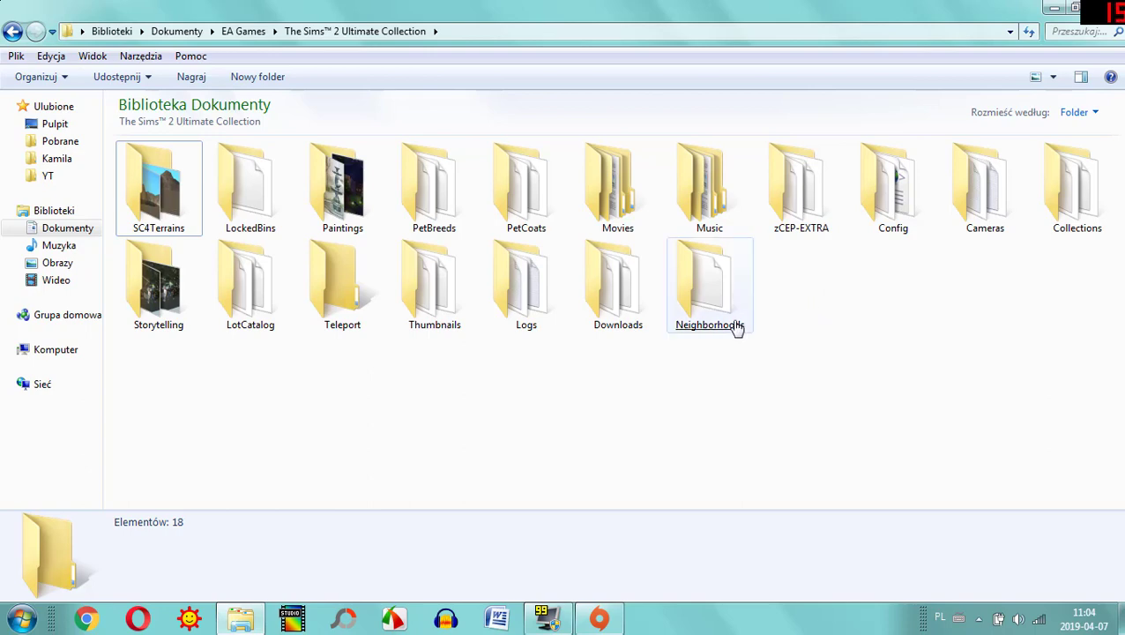
Switch to Origin, find The Sims 2 in the game library and show the actions available for it
{"action": "left_click", "coordinate": [598, 617]}
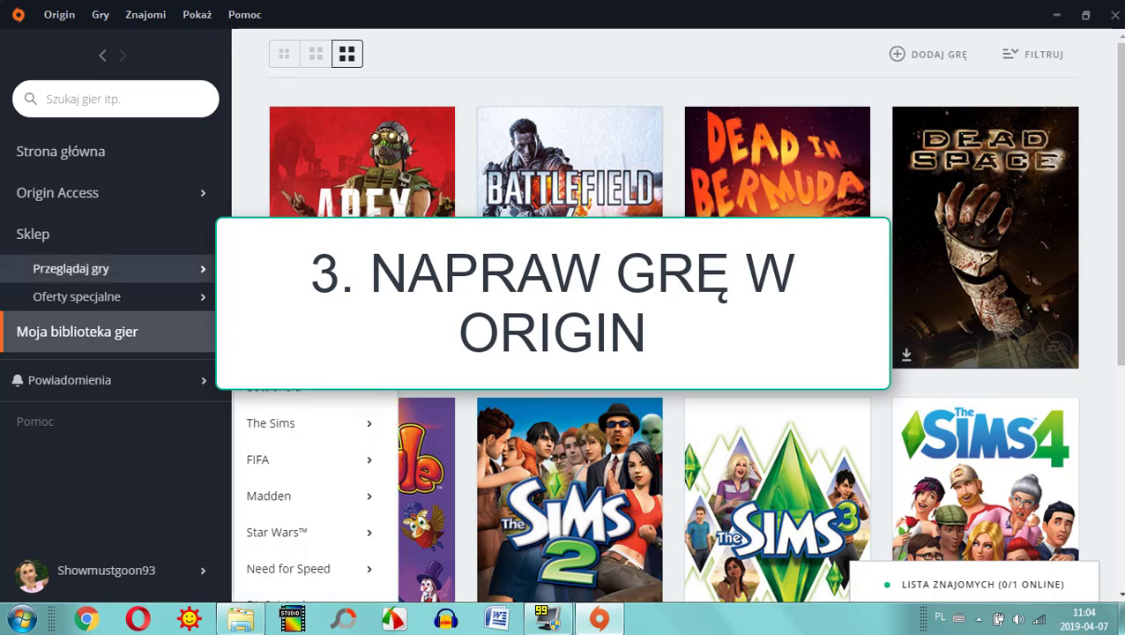
{"action": "scroll", "coordinate": [674, 353], "scroll_direction": "down", "scroll_amount": 1}
{"action": "scroll", "coordinate": [666, 364], "scroll_direction": "down", "scroll_amount": 3}
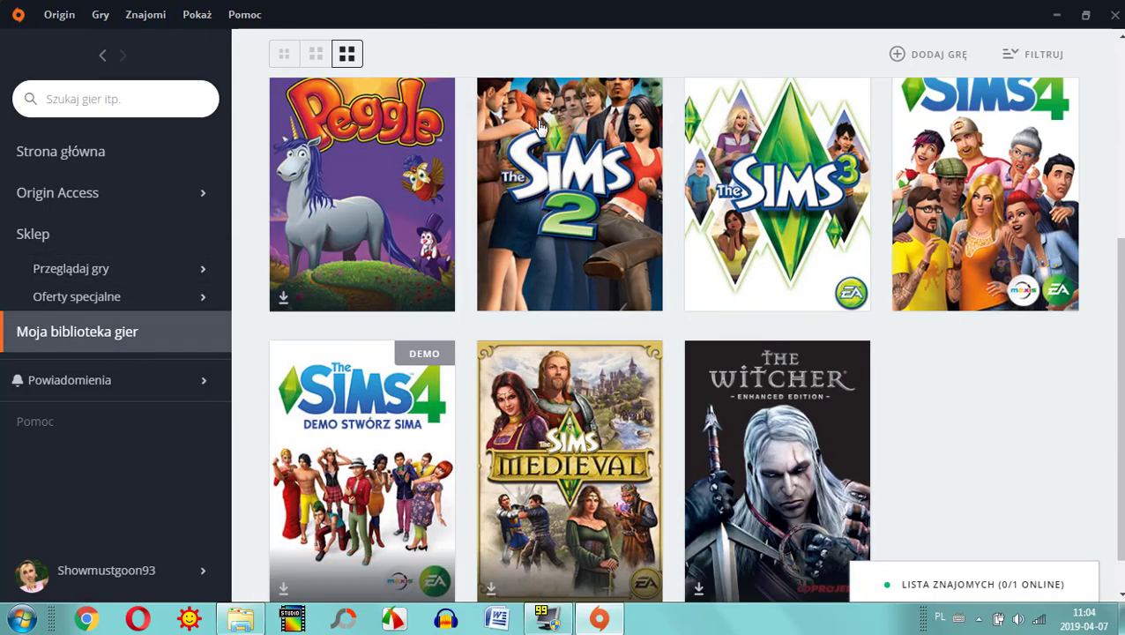
{"action": "scroll", "coordinate": [573, 185], "scroll_direction": "up", "scroll_amount": 1}
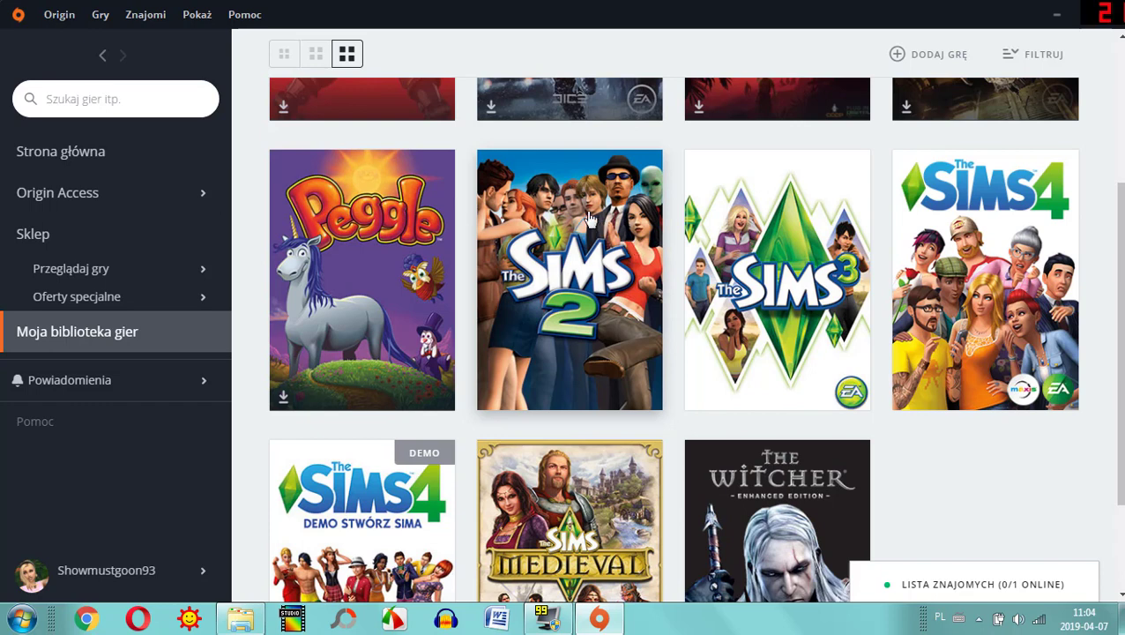
{"action": "right_click", "coordinate": [593, 217]}
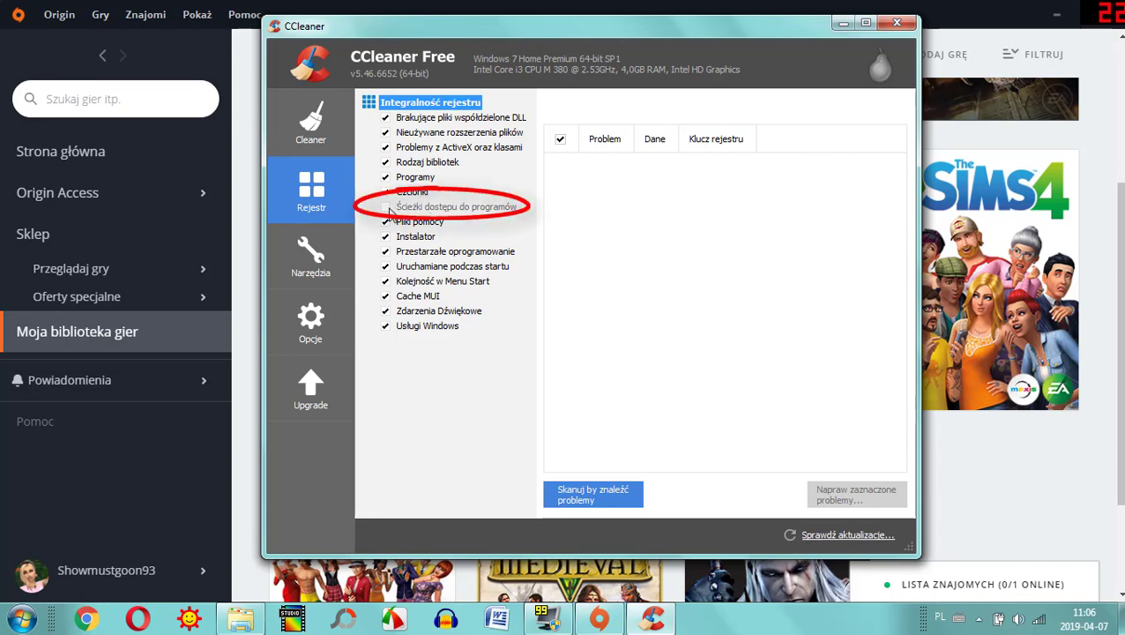
Toggle the "Ścieżki dostępu do programów" registry check on and off again, and close CCleaner
{"action": "left_click", "coordinate": [387, 208]}
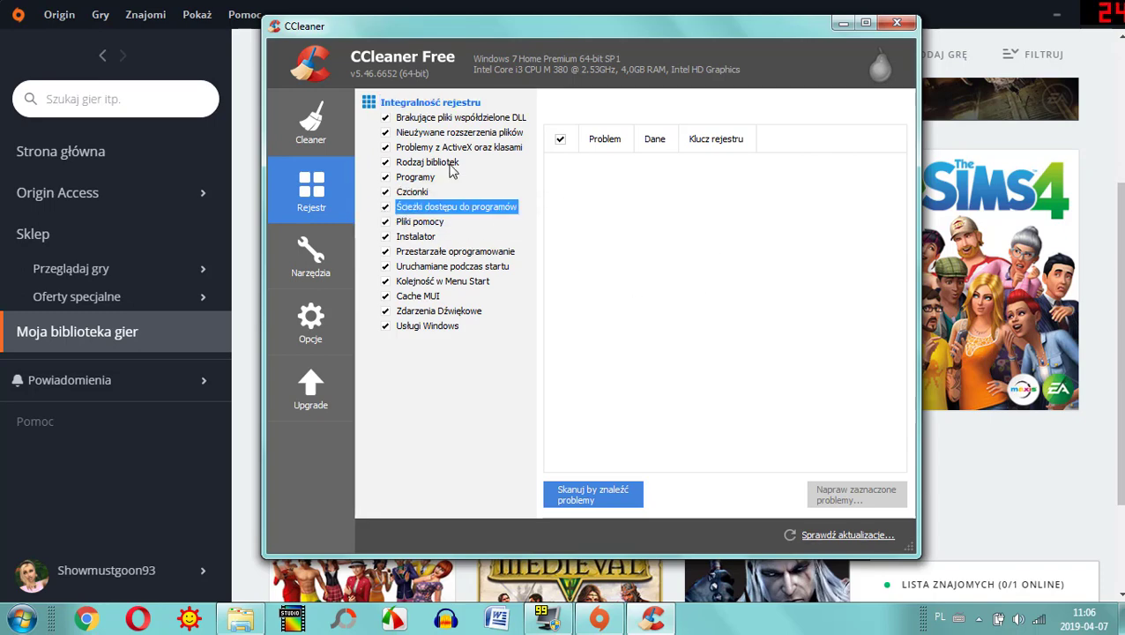
{"action": "left_click", "coordinate": [386, 207]}
{"action": "left_click", "coordinate": [898, 24]}
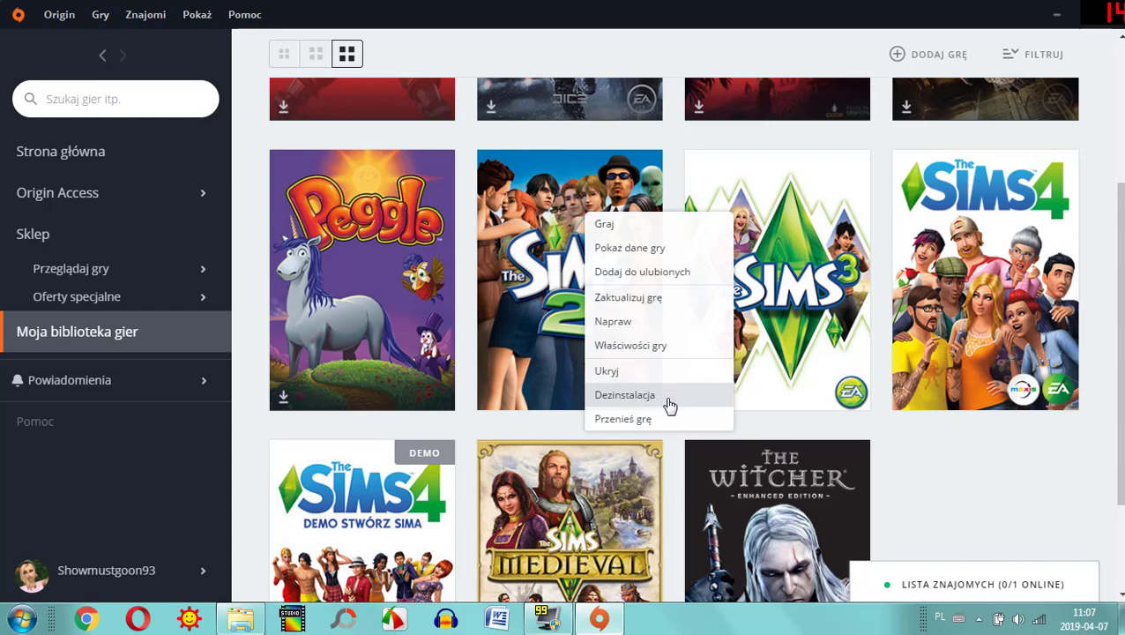
Switch back to Windows Explorer and look over the Neighborhoods and Downloads folders of The Sims 2 Ultimate Collection
{"action": "left_click", "coordinate": [93, 582]}
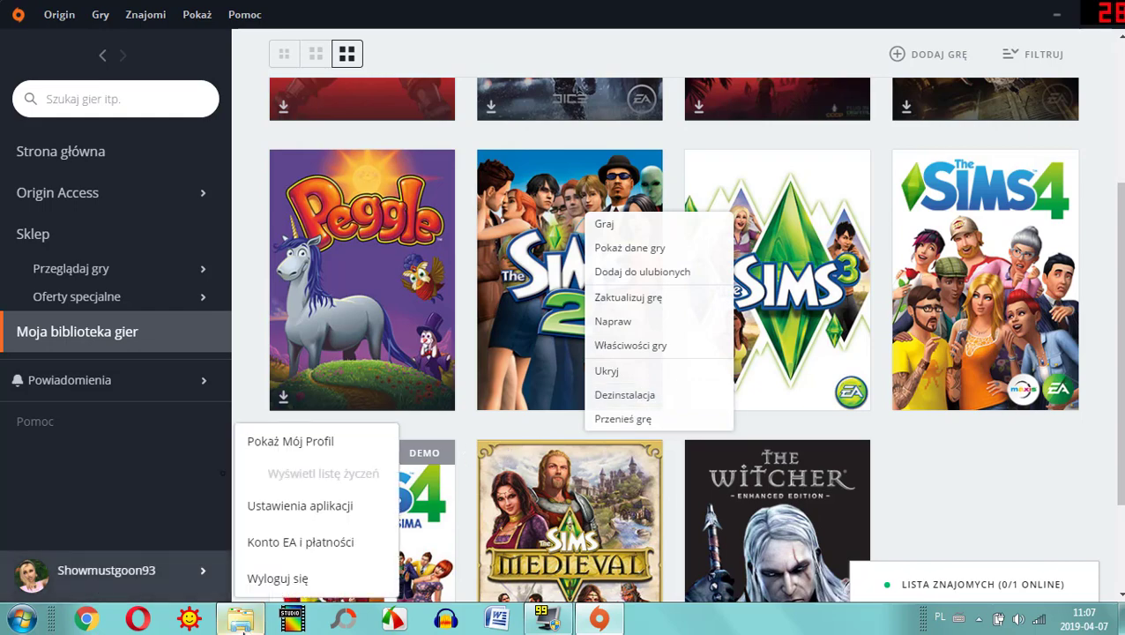
{"action": "left_click", "coordinate": [241, 619]}
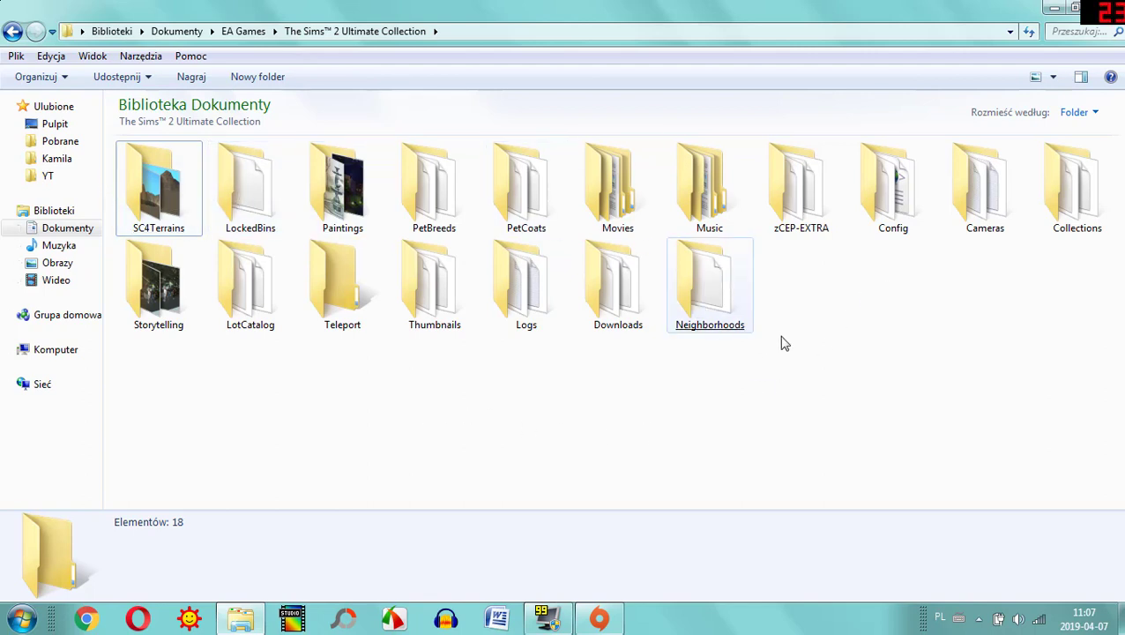
{"action": "left_click", "coordinate": [680, 330]}
{"action": "left_click_drag", "start_coordinate": [681, 330], "coordinate": [739, 330]}
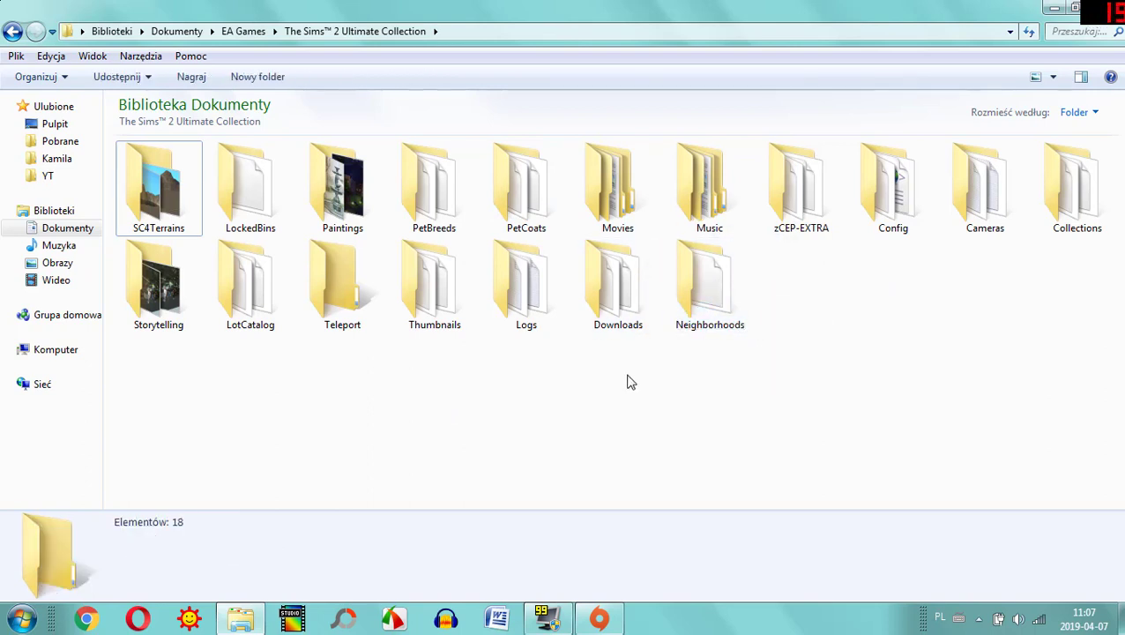
{"action": "mouse_move", "coordinate": [626, 375]}
{"action": "left_mouse_down"}
{"action": "mouse_move", "coordinate": [610, 238]}
{"action": "mouse_move", "coordinate": [626, 381]}
{"action": "left_mouse_up"}
{"action": "left_click_drag", "start_coordinate": [829, 339], "coordinate": [577, 238]}
{"action": "left_click", "coordinate": [937, 389]}
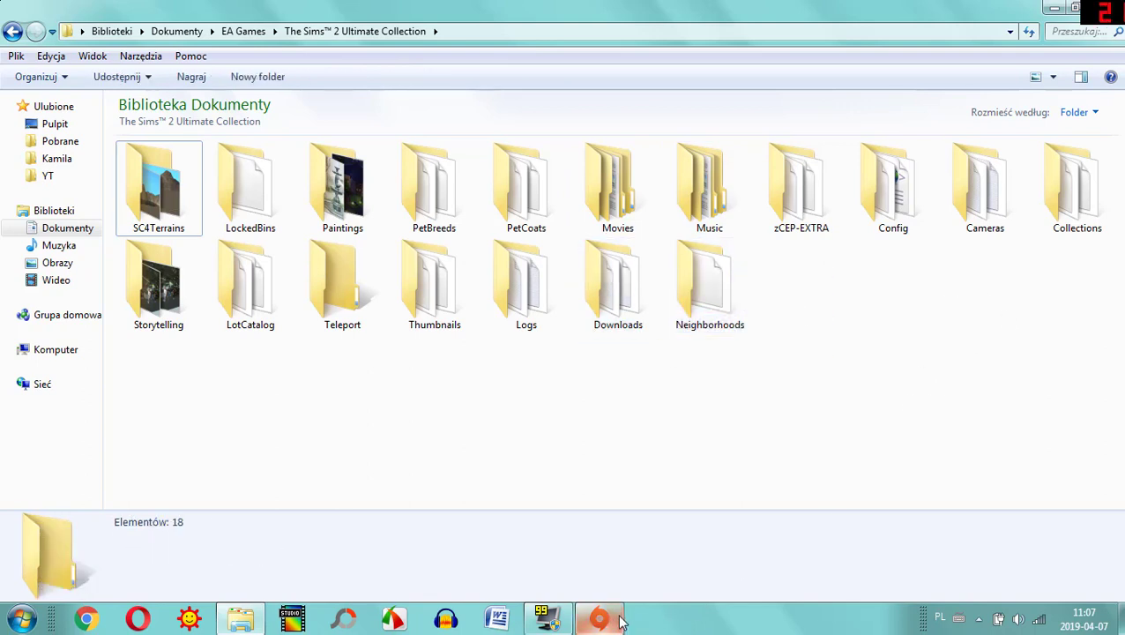
Open the Downloads folder of The Sims 2 Ultimate Collection and look over its custom content folders
{"action": "mouse_move", "coordinate": [617, 623]}
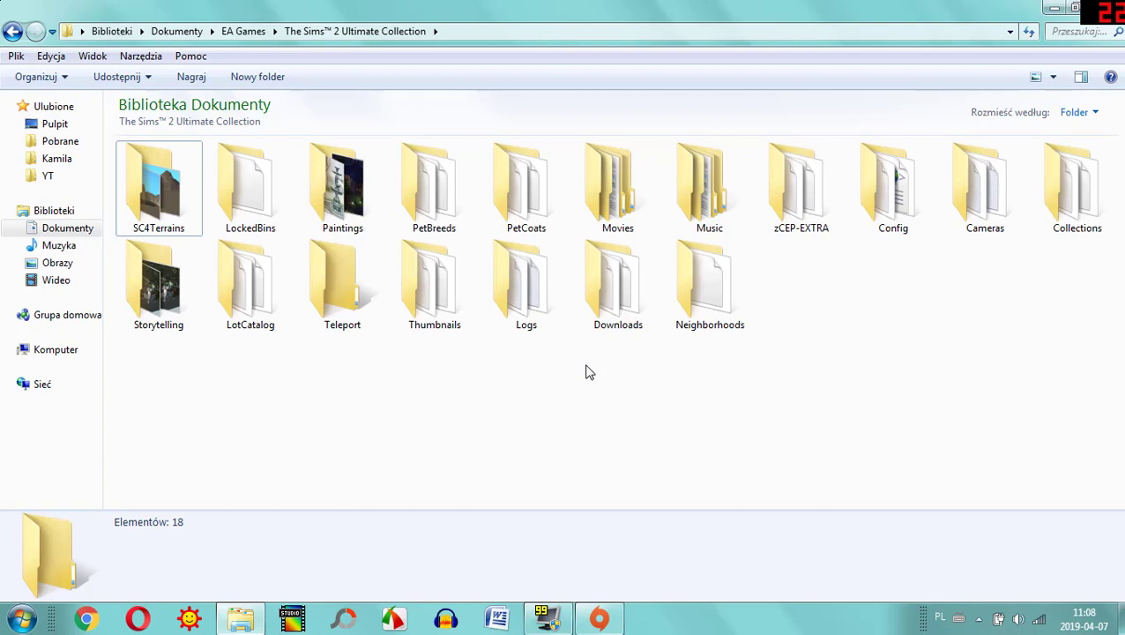
{"action": "double_click", "coordinate": [631, 281]}
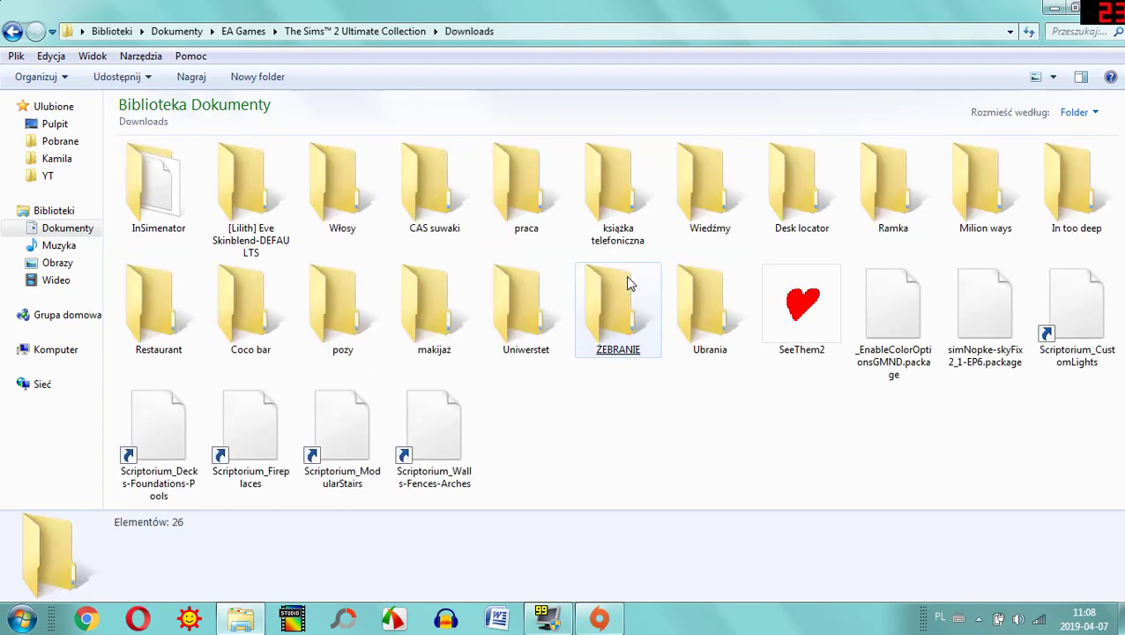
{"action": "left_click", "coordinate": [628, 282]}
{"action": "left_click", "coordinate": [752, 417]}
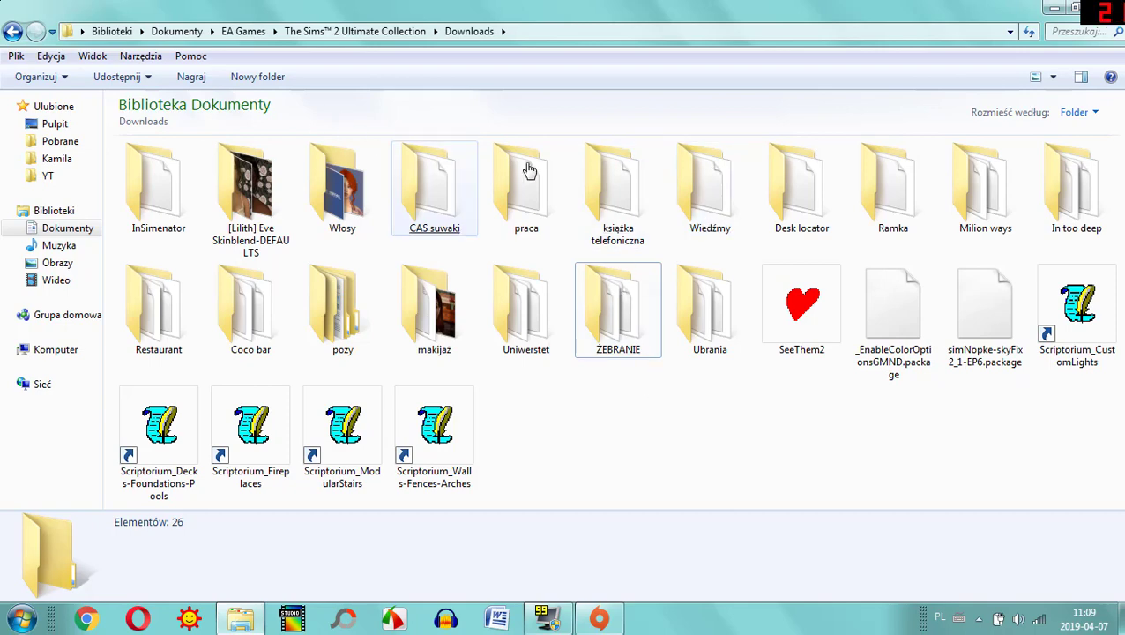
{"action": "left_click", "coordinate": [808, 209]}
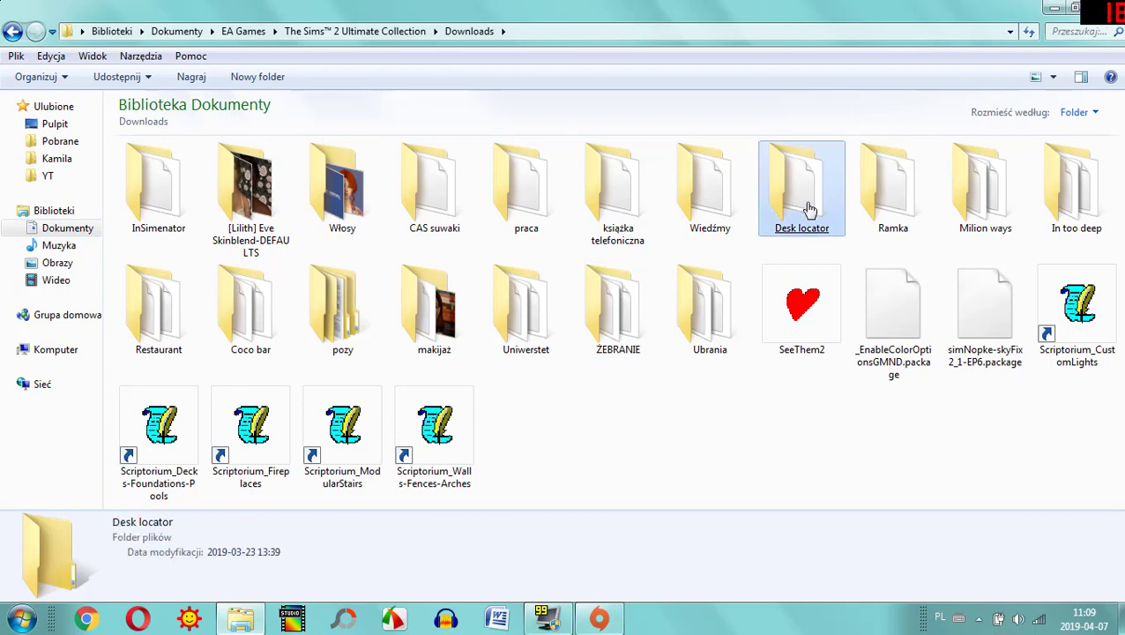
{"action": "left_click", "coordinate": [623, 452]}
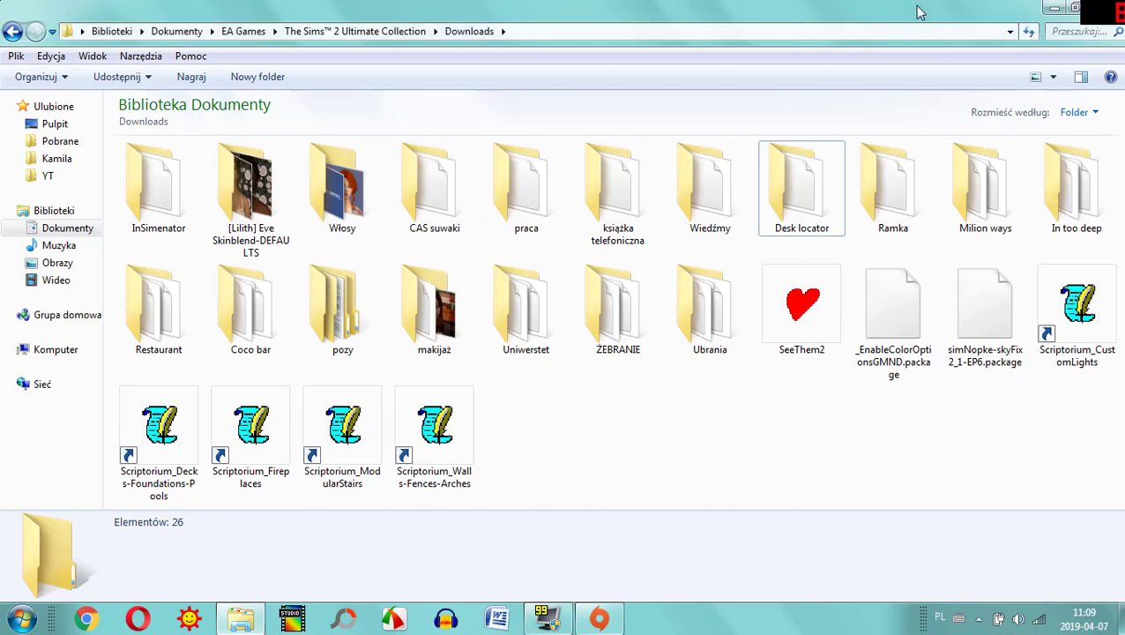
Open the praca folder inside Downloads, examine the package file it holds, and return to the Downloads folder
{"action": "left_click", "coordinate": [438, 219]}
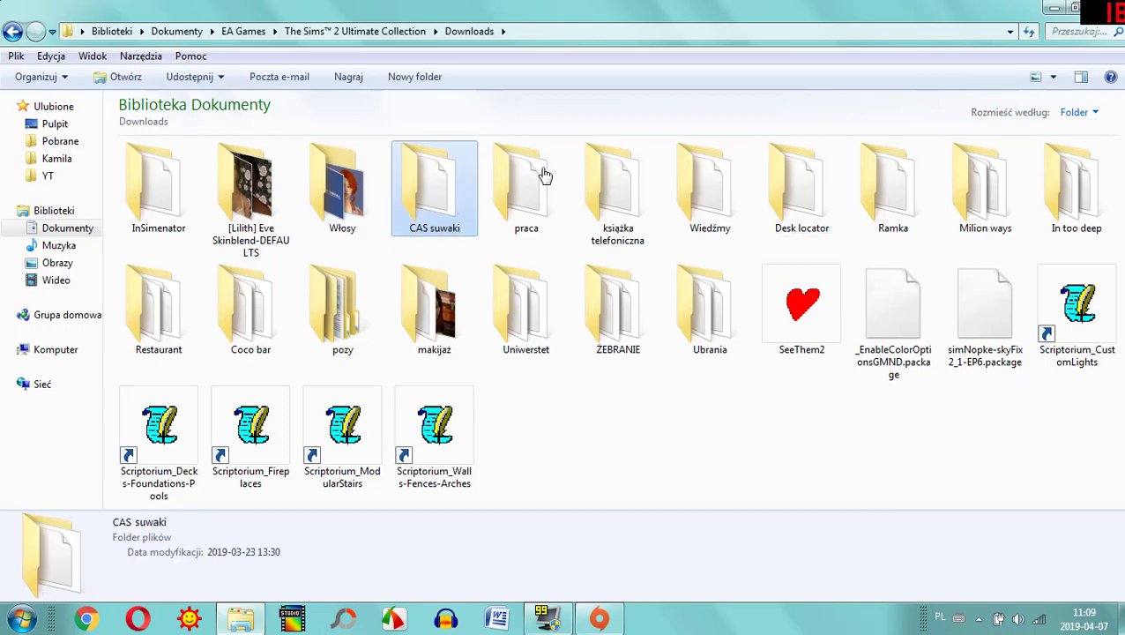
{"action": "left_click", "coordinate": [535, 208]}
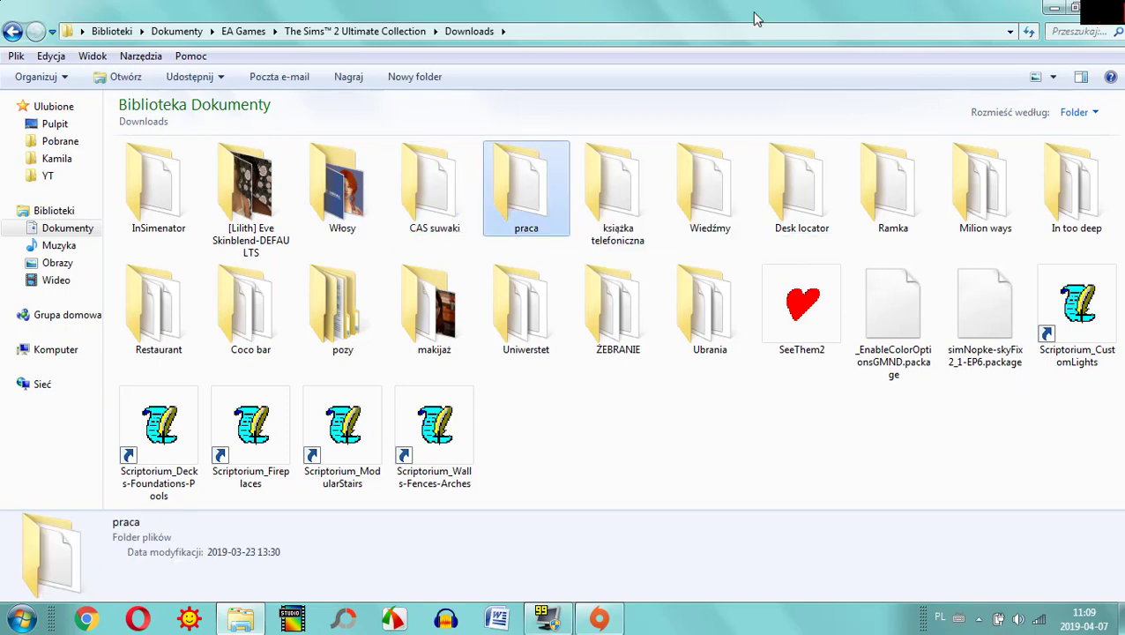
{"action": "left_click", "coordinate": [608, 433]}
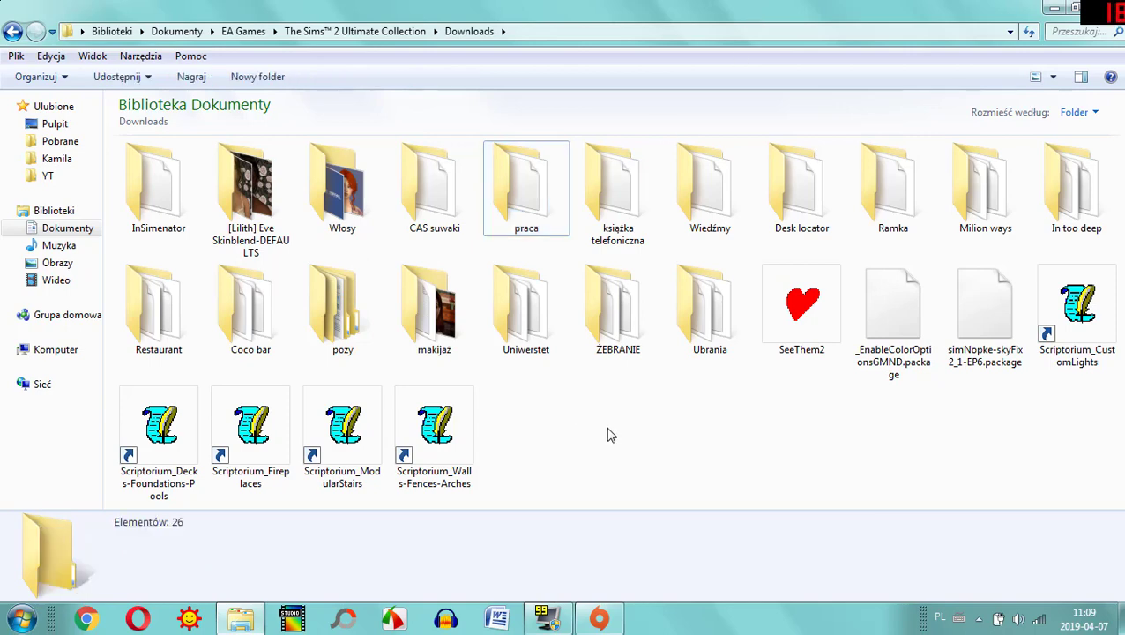
{"action": "left_click", "coordinate": [552, 219]}
{"action": "double_click", "coordinate": [532, 189]}
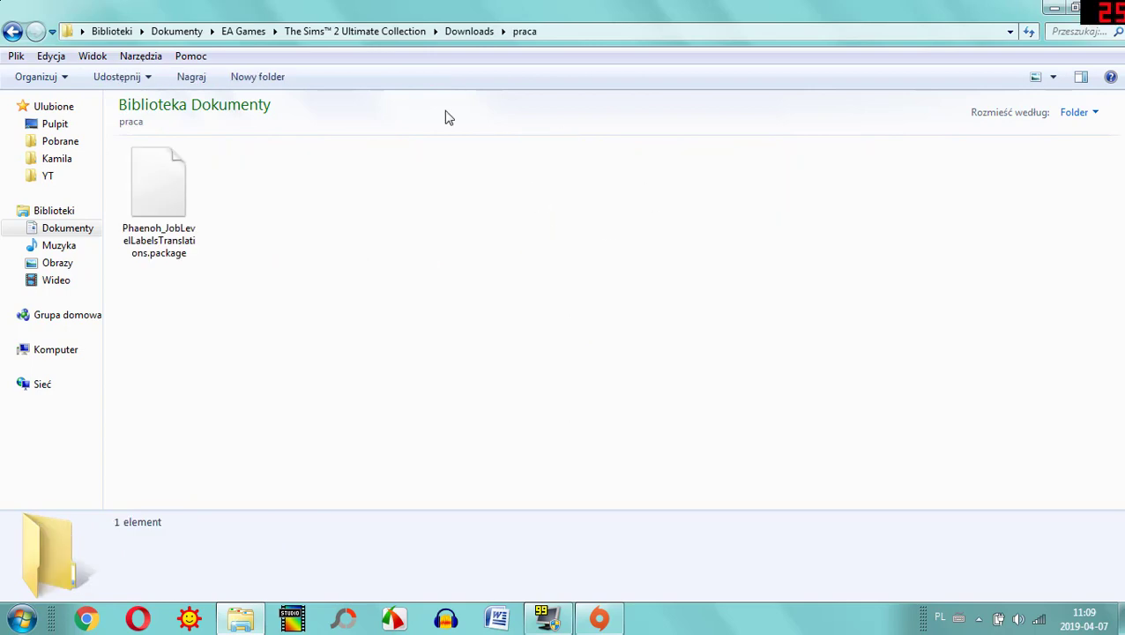
{"action": "left_click", "coordinate": [12, 32]}
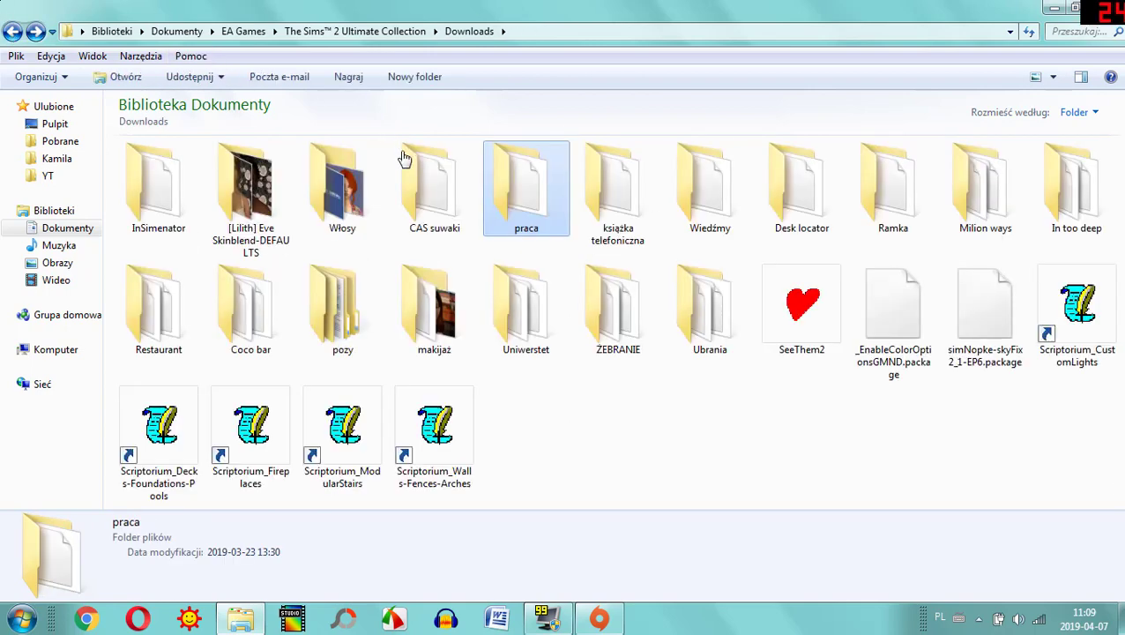
{"action": "key", "text": "Return"}
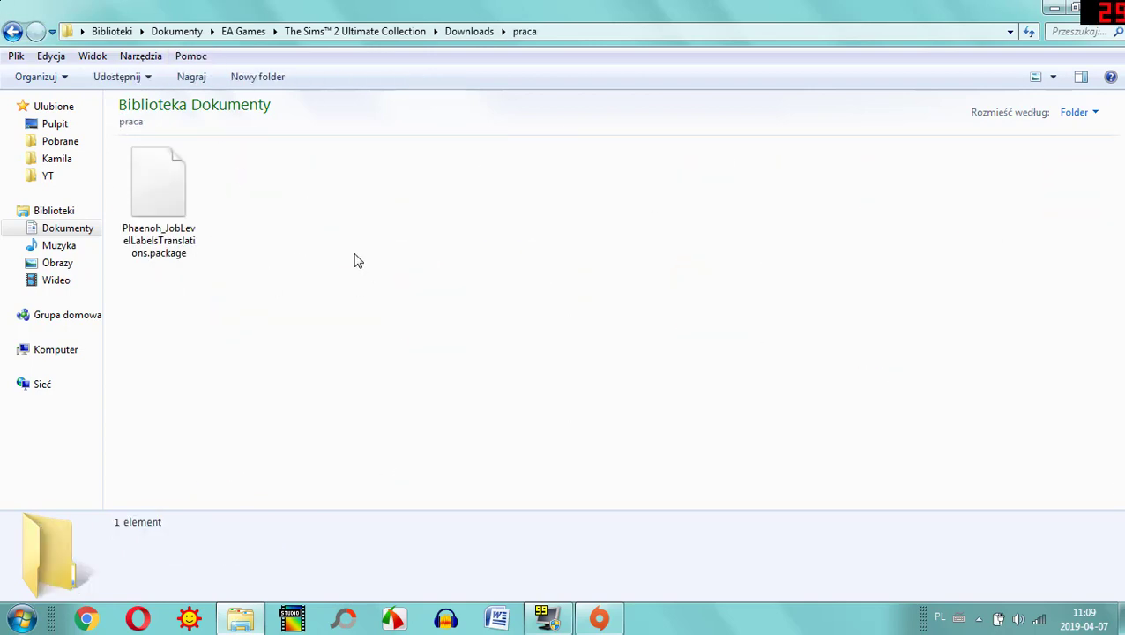
{"action": "left_click", "coordinate": [13, 31]}
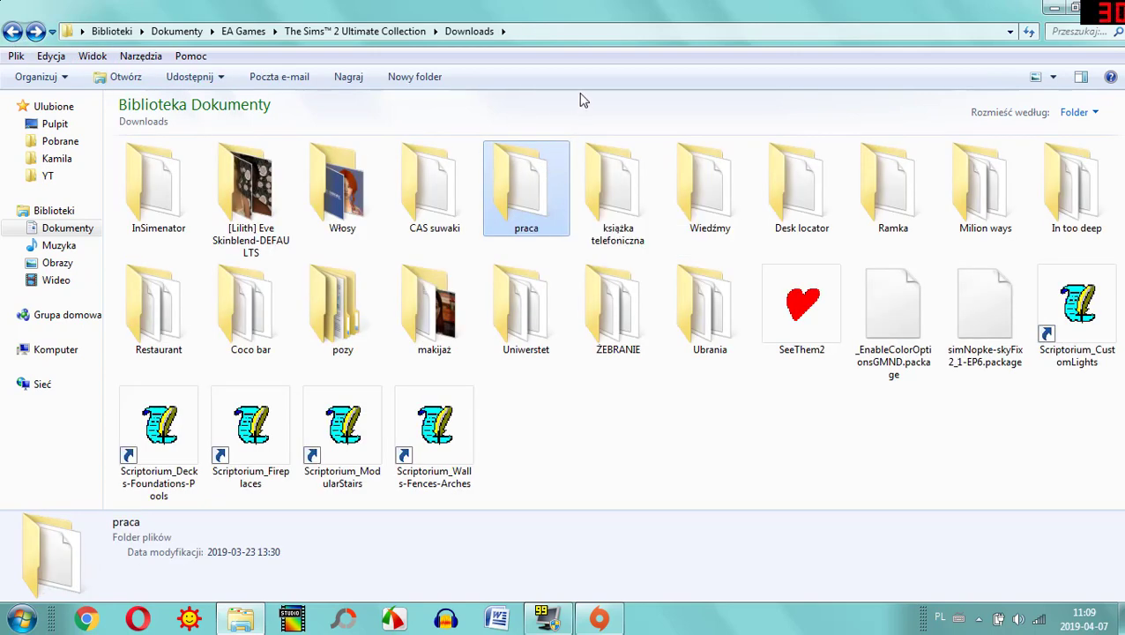
{"action": "double_click", "coordinate": [543, 194]}
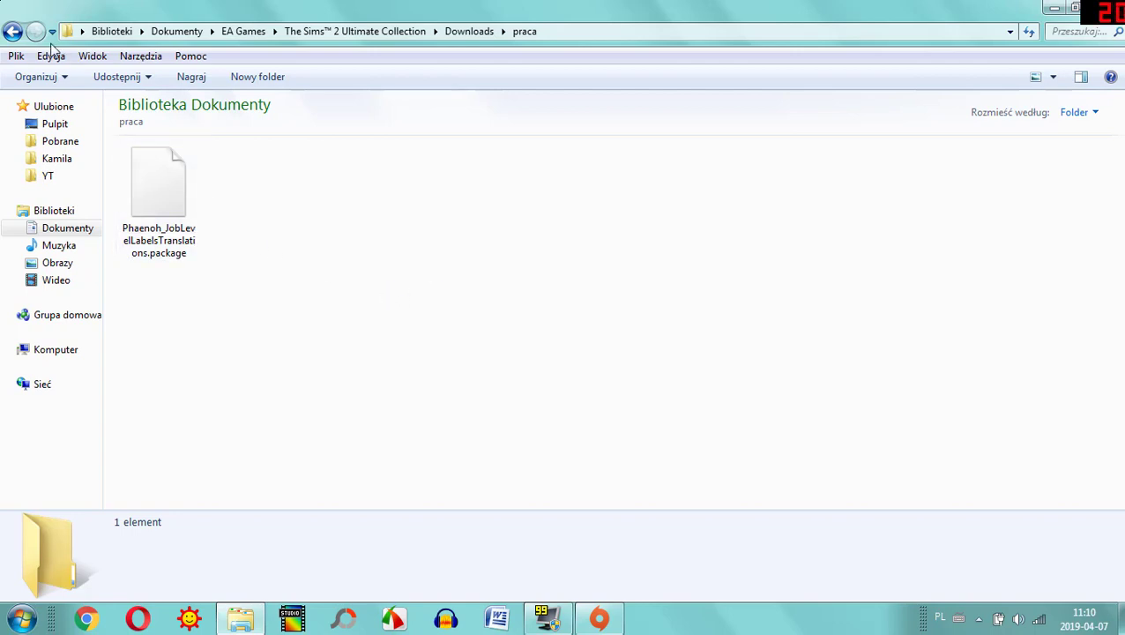
{"action": "left_click", "coordinate": [13, 32]}
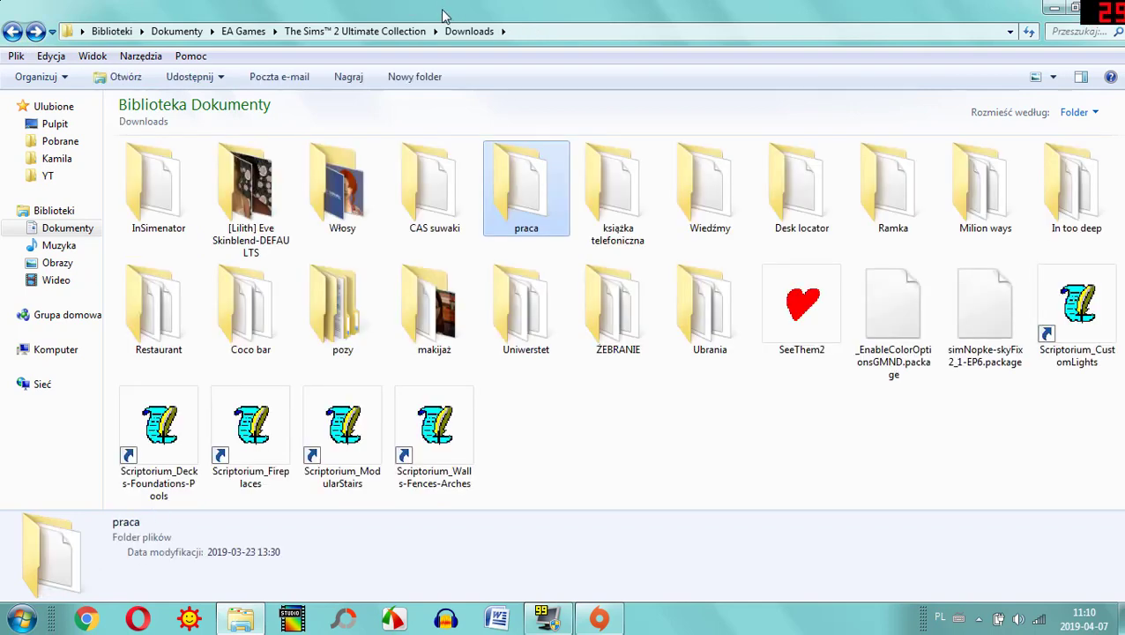
{"action": "left_click", "coordinate": [649, 408]}
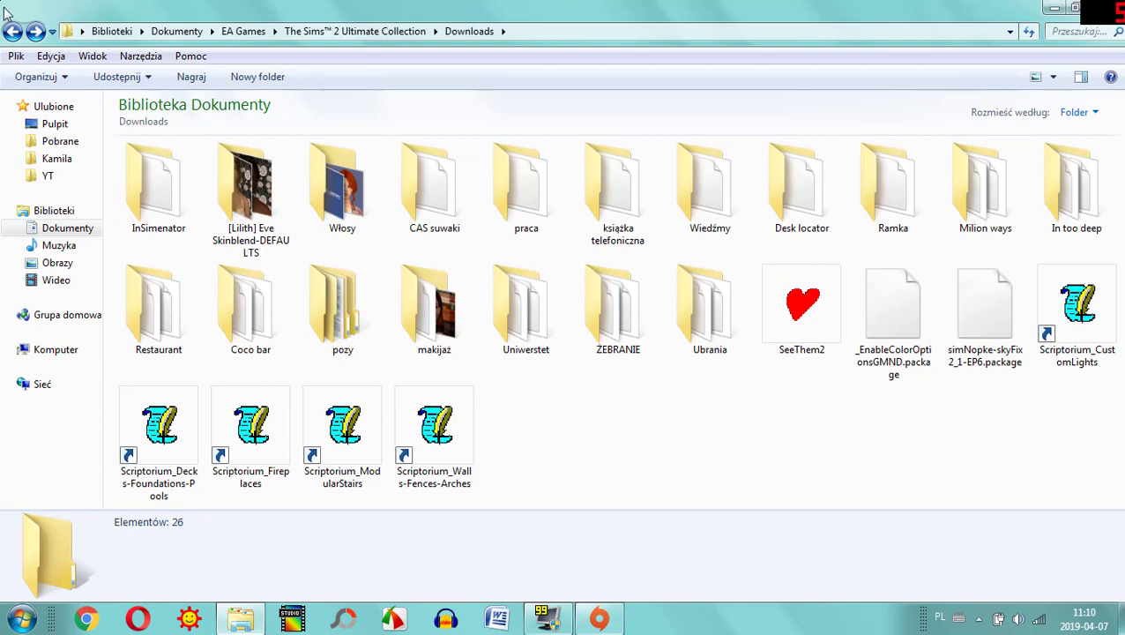
Go up to The Sims 2 Ultimate Collection folder and reopen its Downloads folder
{"action": "key", "text": "BackSpace"}
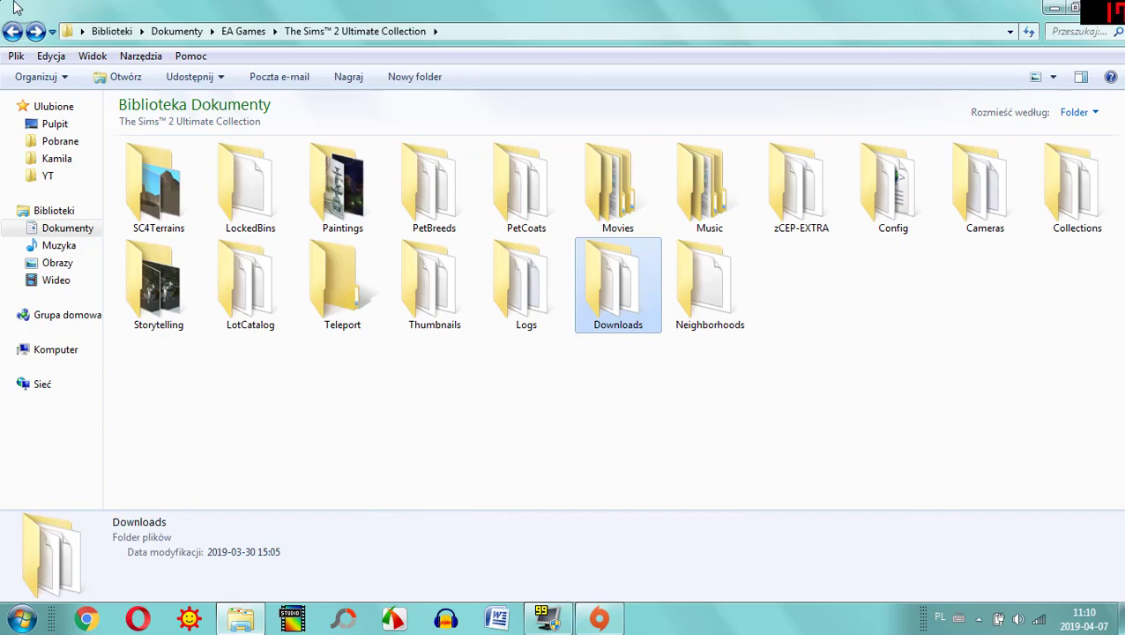
{"action": "double_click", "coordinate": [610, 266]}
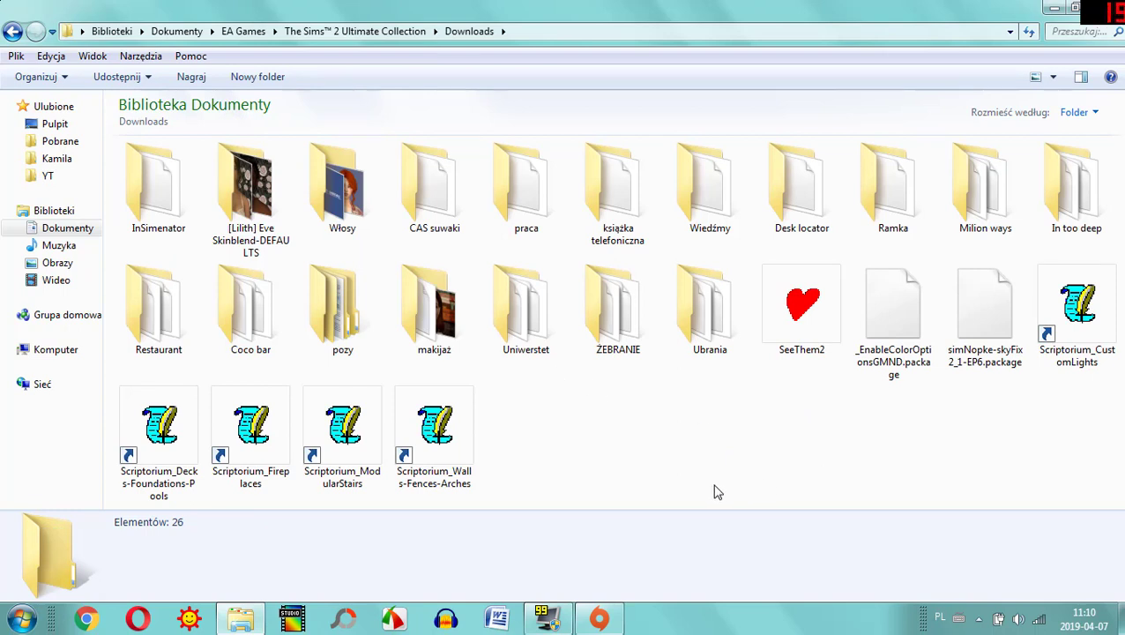
{"action": "left_click_drag", "start_coordinate": [715, 479], "coordinate": [617, 433]}
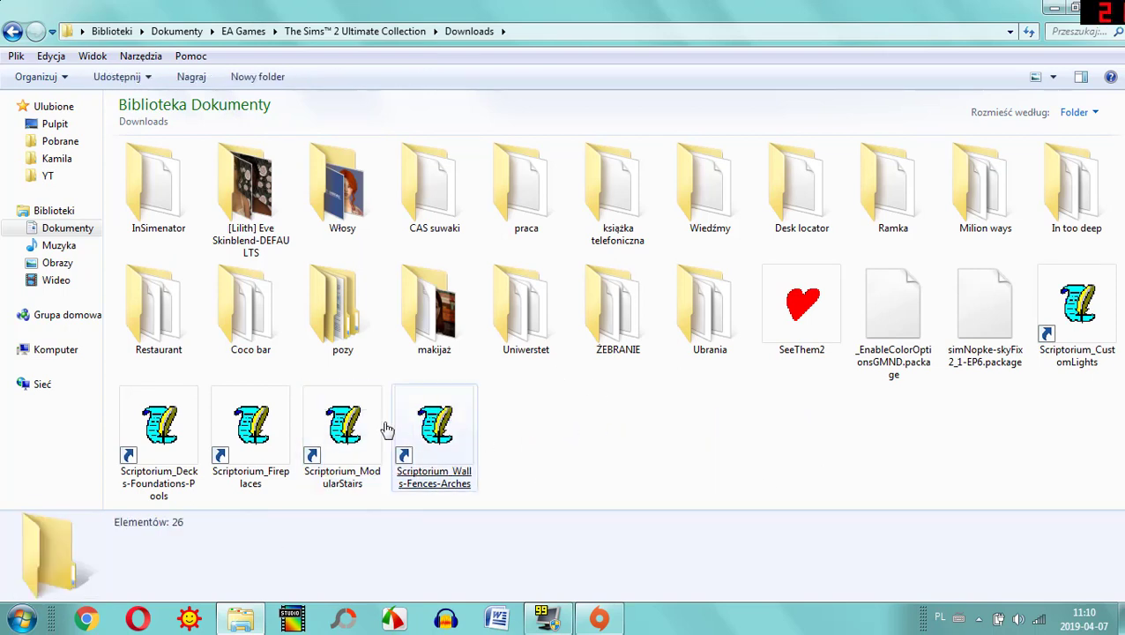
Launch the SeeThem2 application from the Downloads folder to view its options, and close it
{"action": "left_click", "coordinate": [803, 307]}
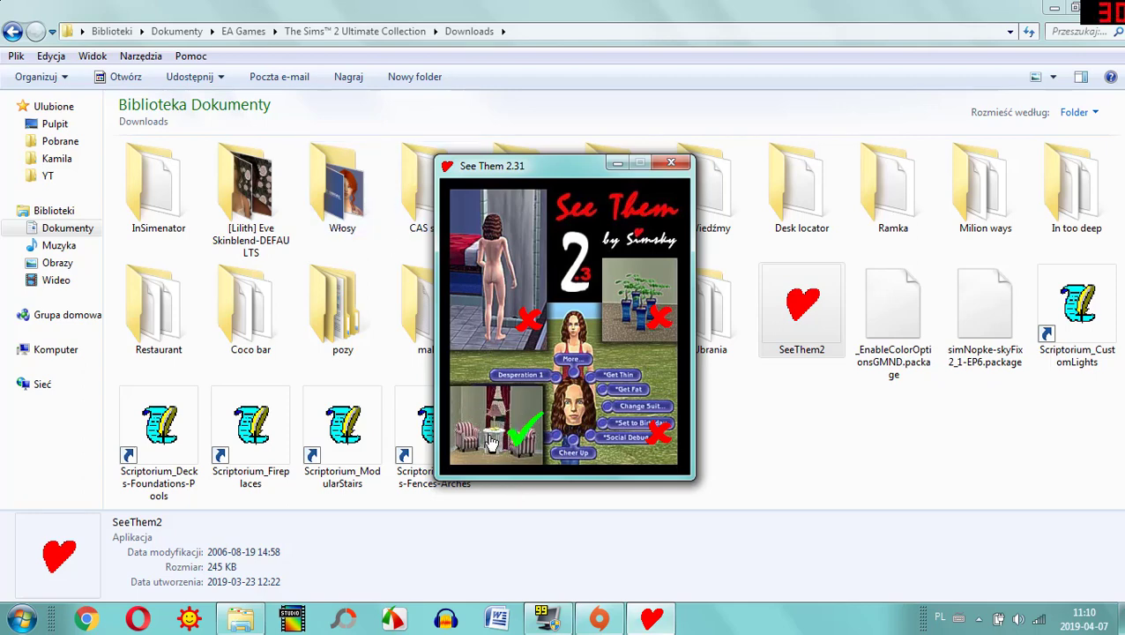
{"action": "left_click", "coordinate": [674, 160]}
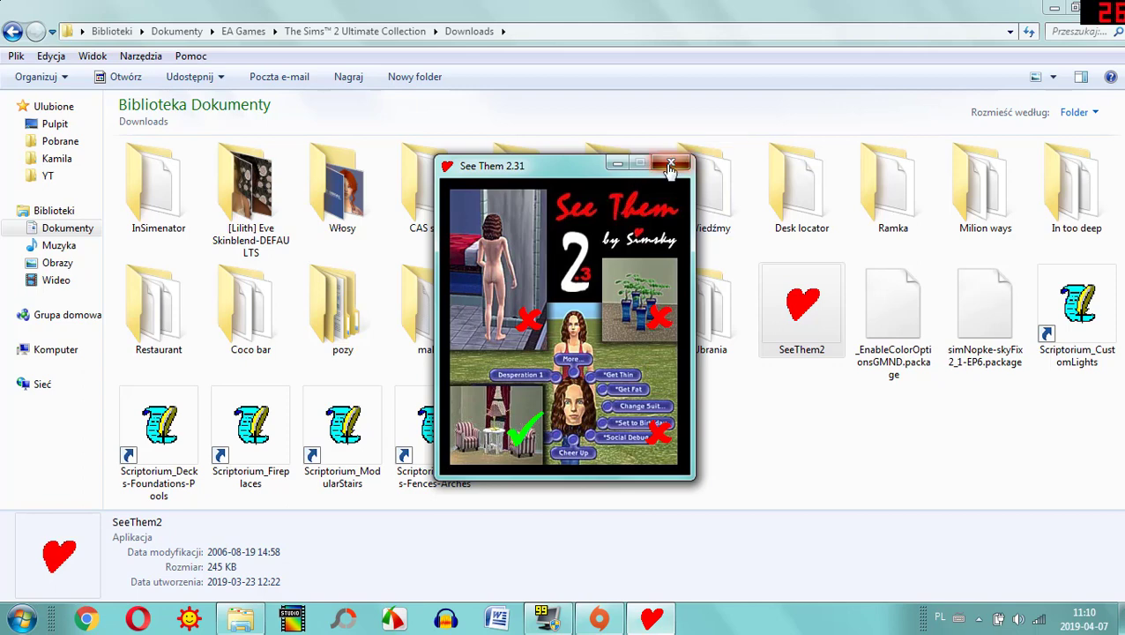
{"action": "left_click", "coordinate": [666, 463]}
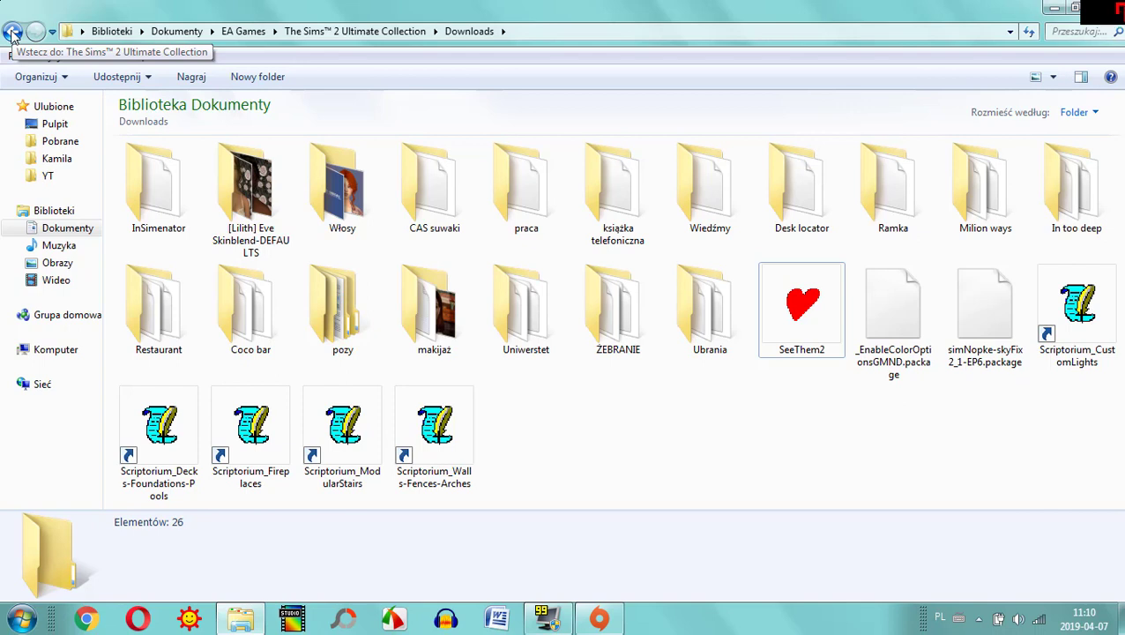
Return from Downloads to The Sims 2 Ultimate Collection folder and clear the folder selection
{"action": "key", "text": "alt"}
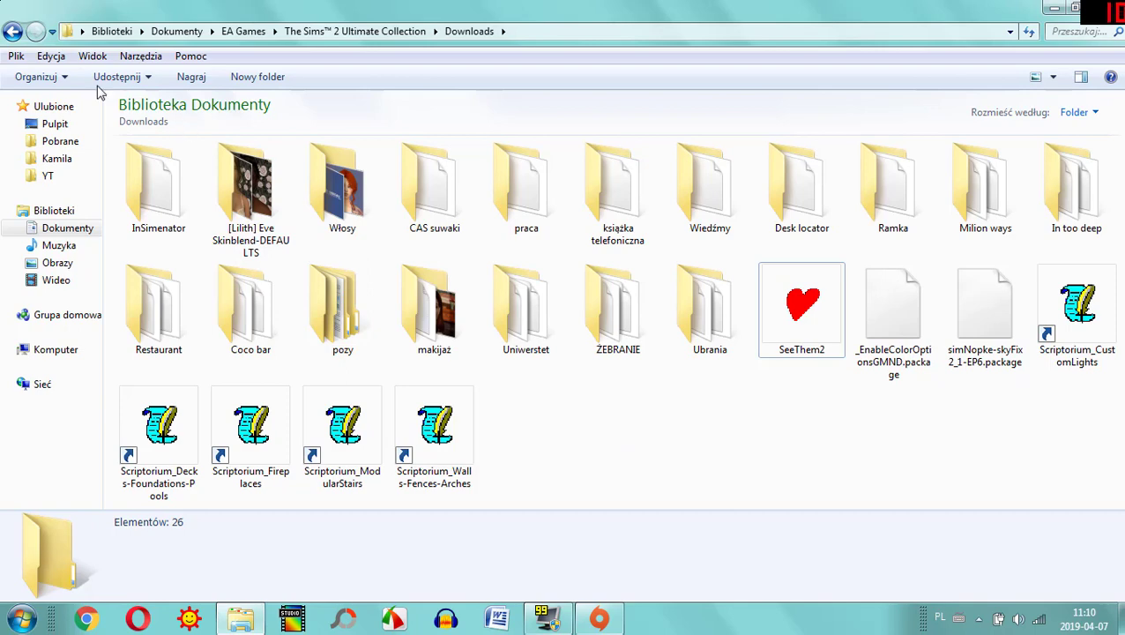
{"action": "left_click", "coordinate": [13, 32]}
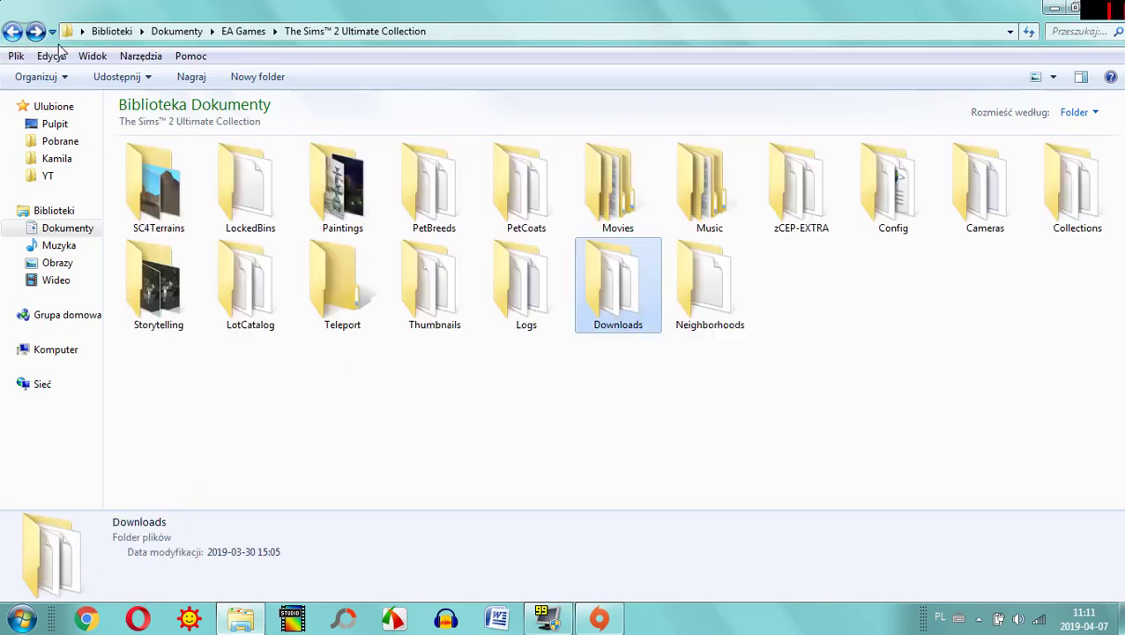
{"action": "left_click", "coordinate": [735, 231]}
{"action": "left_click", "coordinate": [811, 308]}
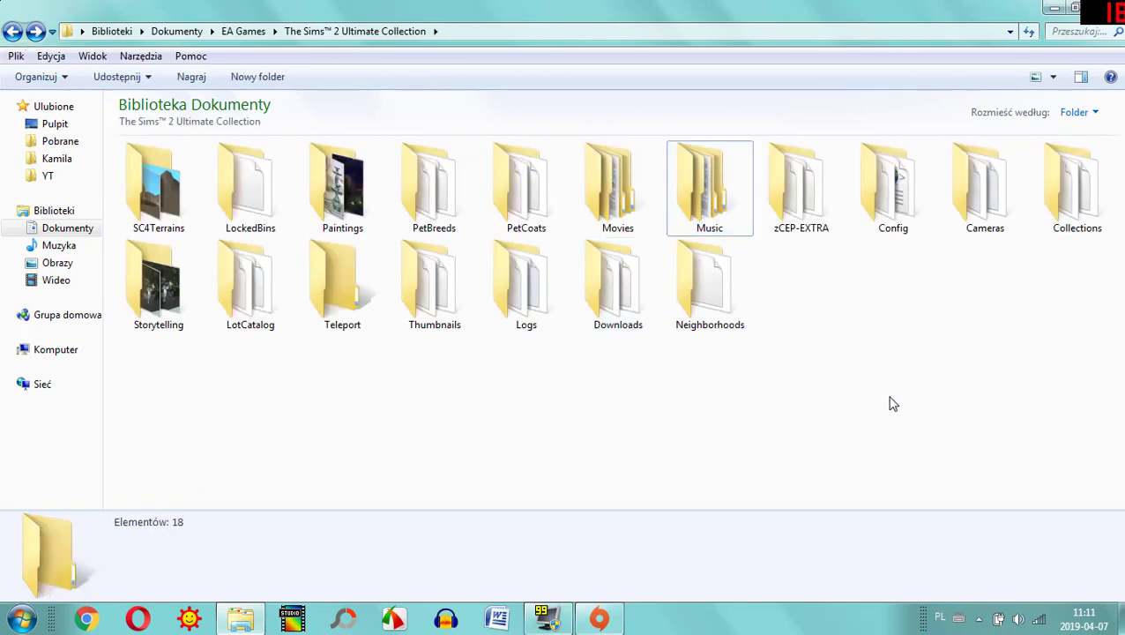